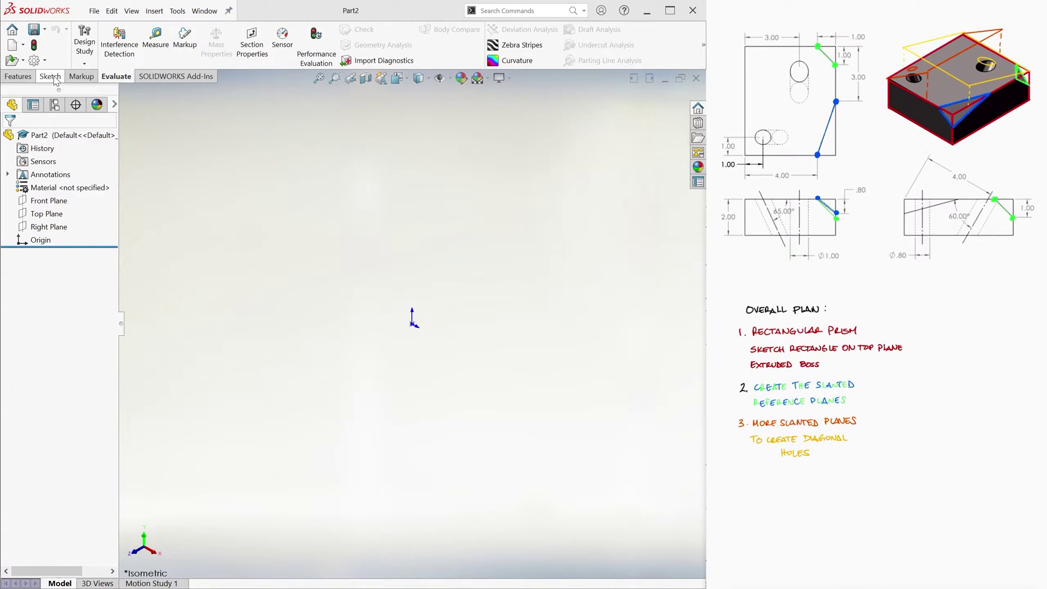
Sketch a center rectangle about 4.97 in wide and 2.36 in high on the Top Plane, centred on the origin.
{"action": "left_click", "coordinate": [51, 76]}
{"action": "left_click", "coordinate": [96, 44]}
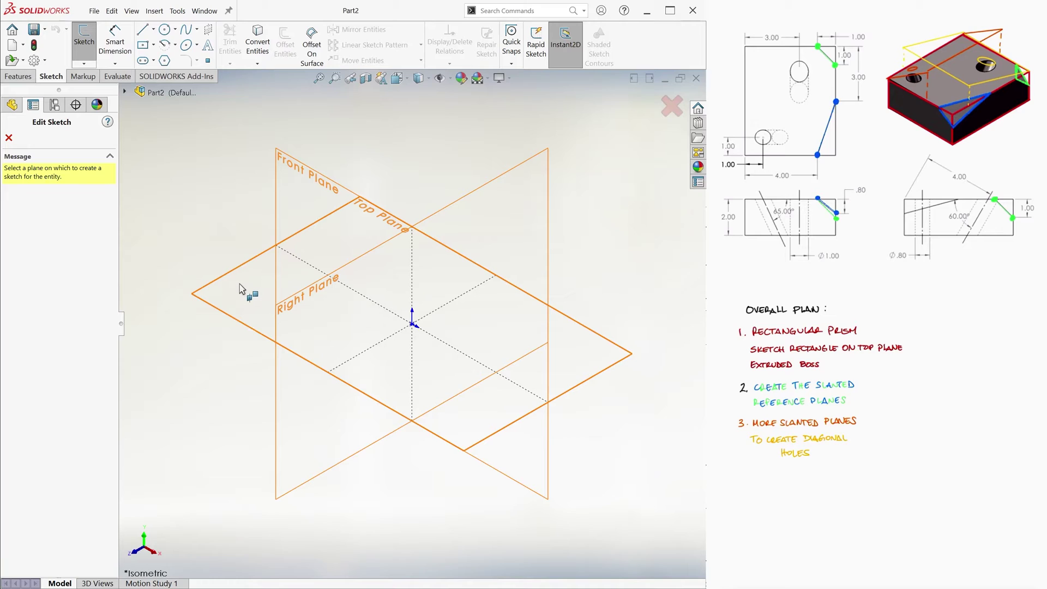
{"action": "left_click", "coordinate": [238, 295]}
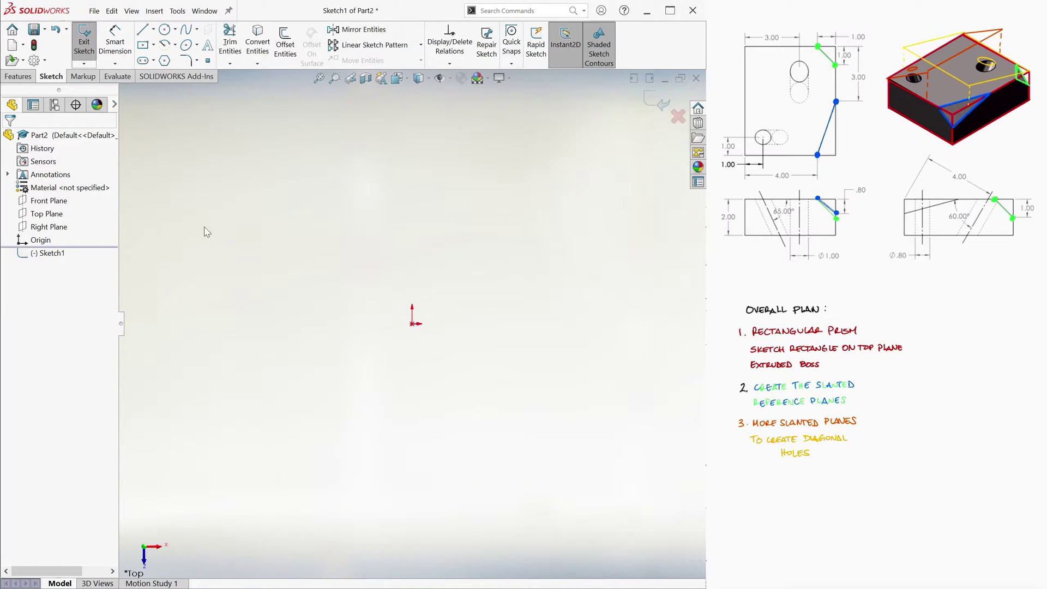
{"action": "left_click", "coordinate": [143, 45]}
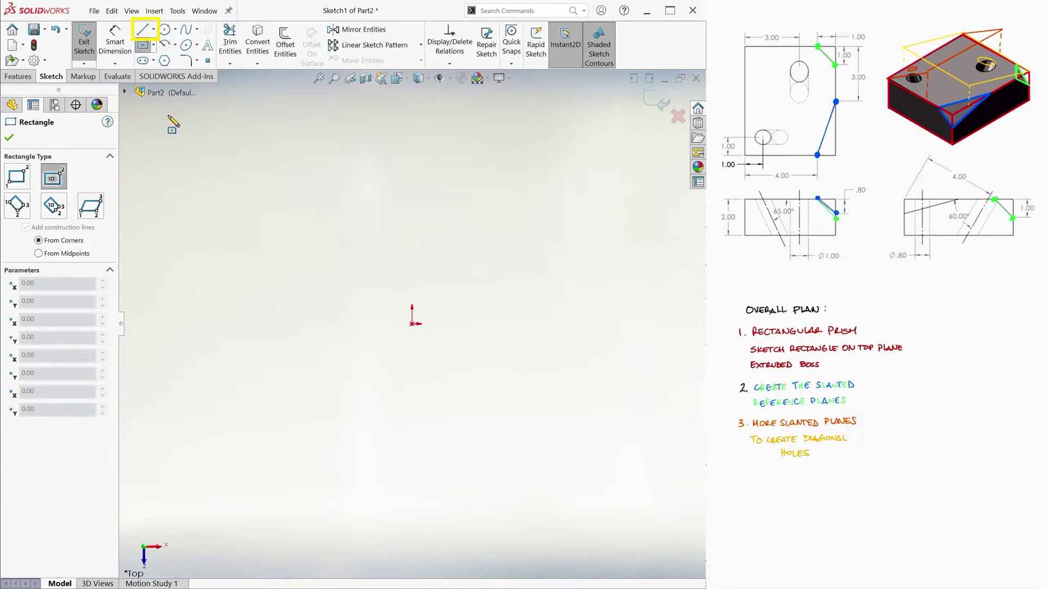
{"action": "left_click", "coordinate": [413, 324]}
{"action": "left_click", "coordinate": [549, 260]}
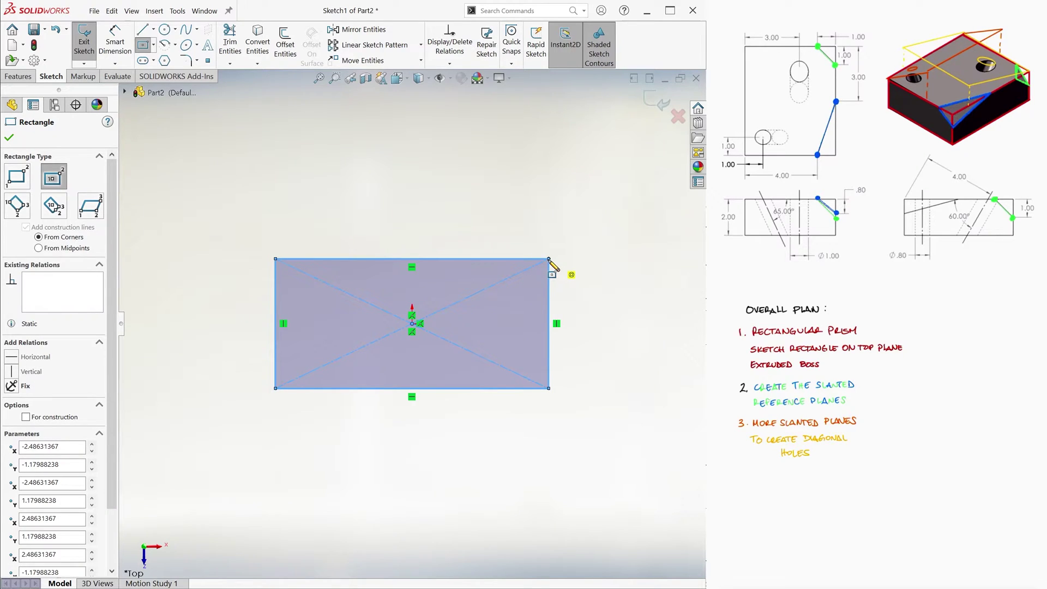
Dimension the rectangle to 5 in horizontally and 6 in vertically.
{"action": "right_click_drag", "start_coordinate": [360, 256], "coordinate": [291, 150]}
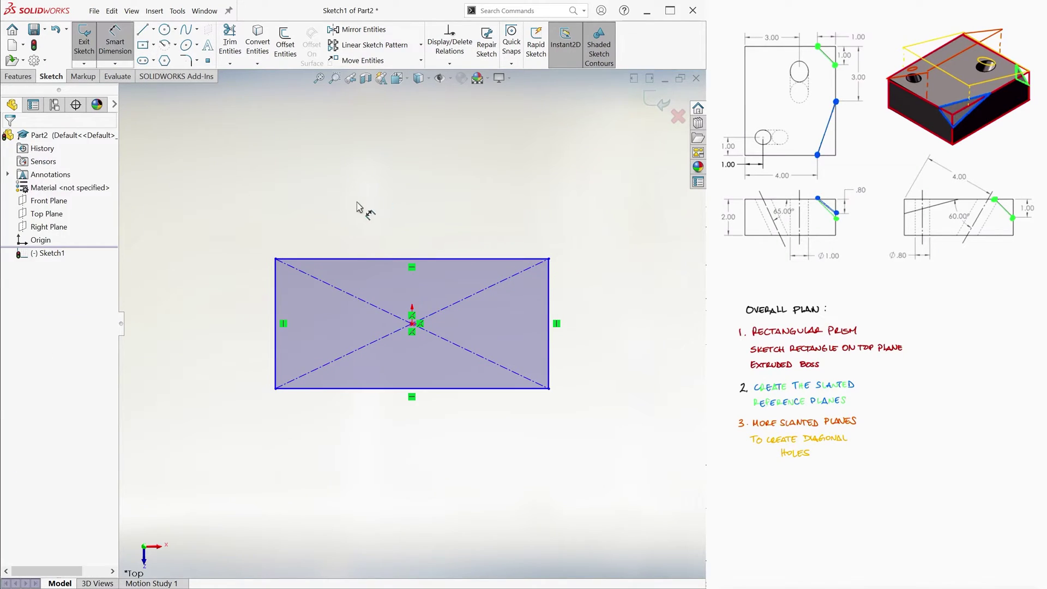
{"action": "left_click", "coordinate": [358, 389]}
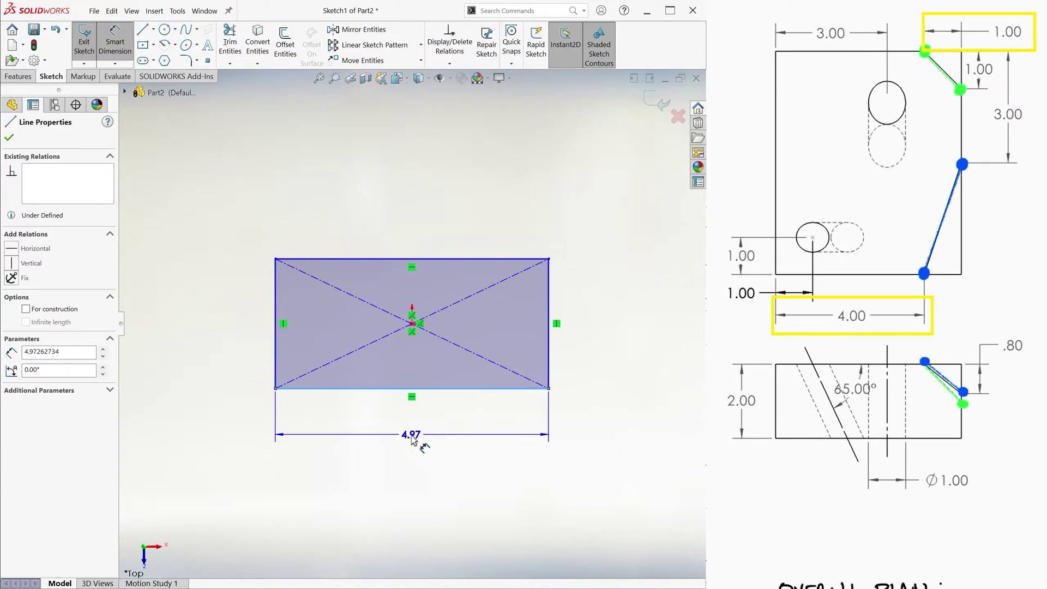
{"action": "left_click", "coordinate": [355, 435]}
{"action": "left_click", "coordinate": [549, 349]}
{"action": "left_click", "coordinate": [597, 333]}
{"action": "type", "text": "6"}
{"action": "key", "text": "Return"}
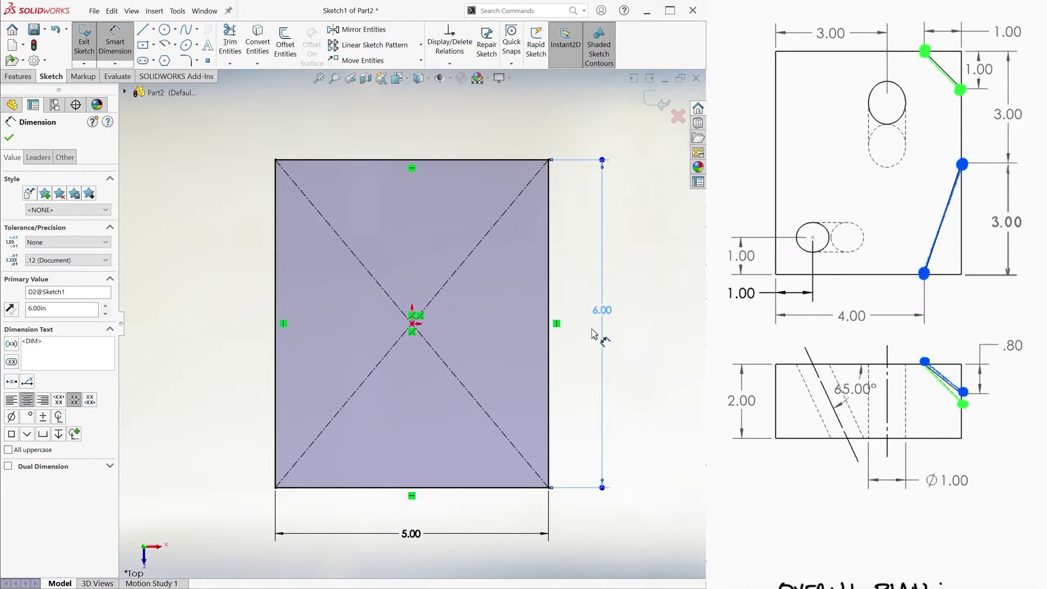
Close the rectangle sketch and extrude it upward as a blind boss 2 in deep.
{"action": "left_click", "coordinate": [652, 102]}
{"action": "key", "text": "ctrl+7"}
{"action": "left_click", "coordinate": [89, 45]}
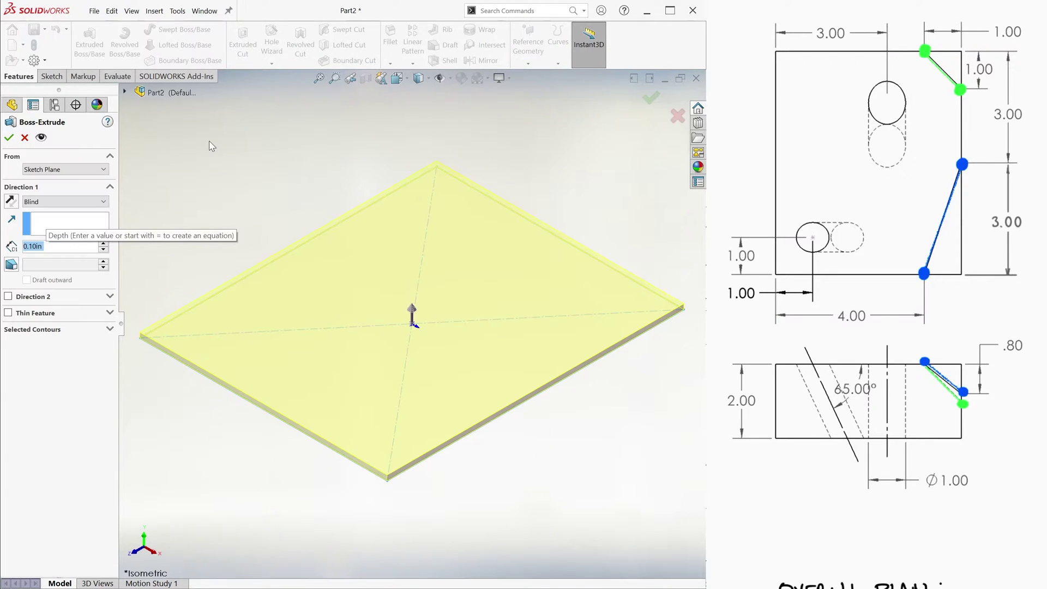
{"action": "key", "text": "BackSpace"}
{"action": "key", "text": "BackSpace"}
{"action": "key", "text": "BackSpace"}
{"action": "key", "text": "BackSpace"}
{"action": "key", "text": "BackSpace"}
{"action": "key", "text": "BackSpace"}
{"action": "type", "text": "2"}
{"action": "key", "text": "Return"}
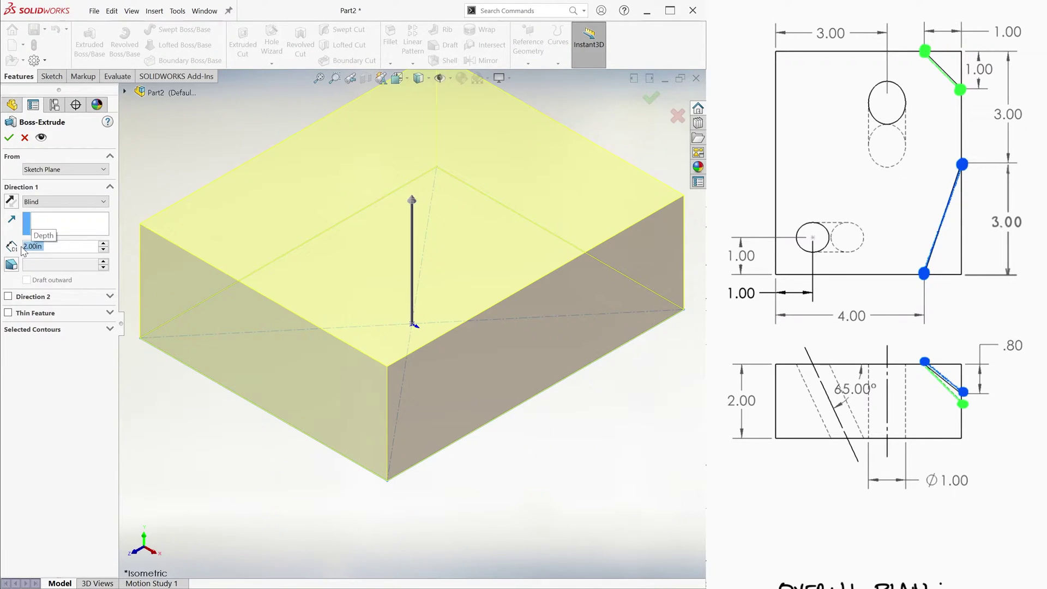
{"action": "left_click", "coordinate": [8, 137]}
Assign Cast Alloy Steel as the material of the block.
{"action": "right_click", "coordinate": [60, 200]}
{"action": "left_click", "coordinate": [138, 270]}
{"action": "key", "text": "ctrl+7"}
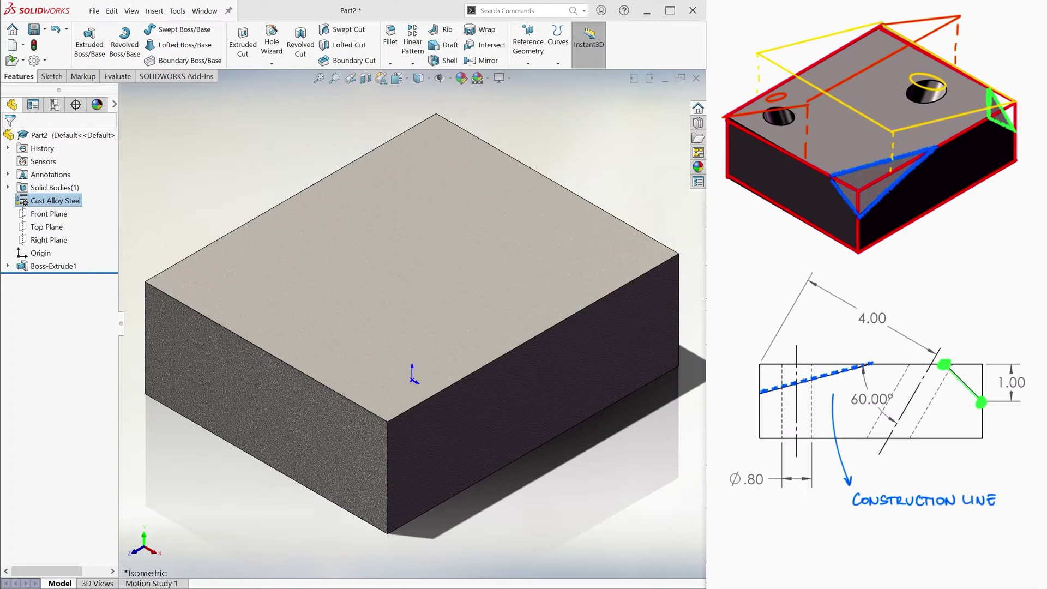
Sketch a slanted centerline on the block's right face, from the front edge about 0.93 in below the top to the top edge about 3.27 in from the back.
{"action": "left_click", "coordinate": [51, 76]}
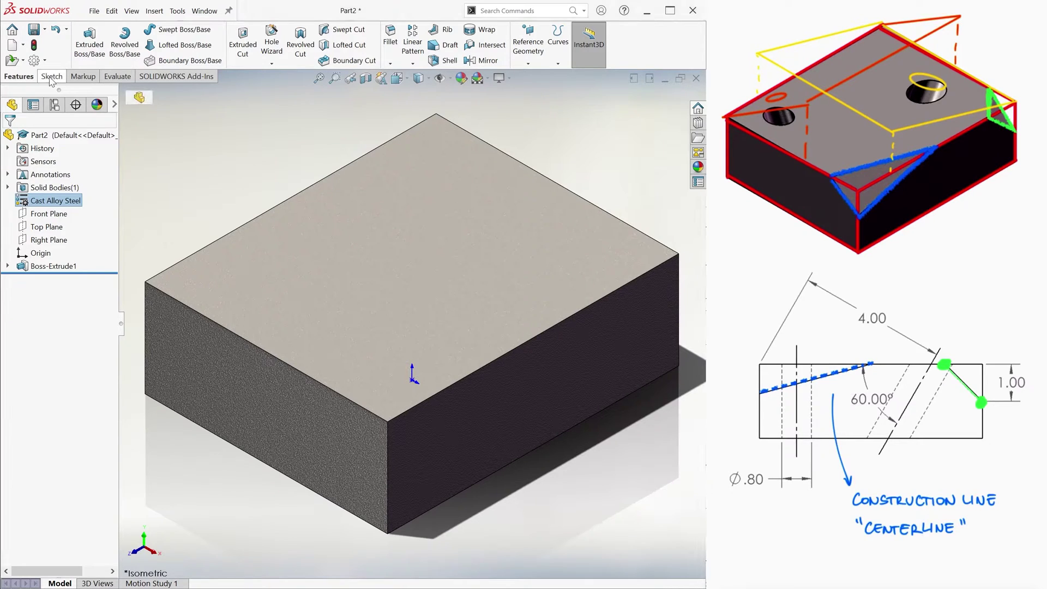
{"action": "left_click", "coordinate": [154, 30]}
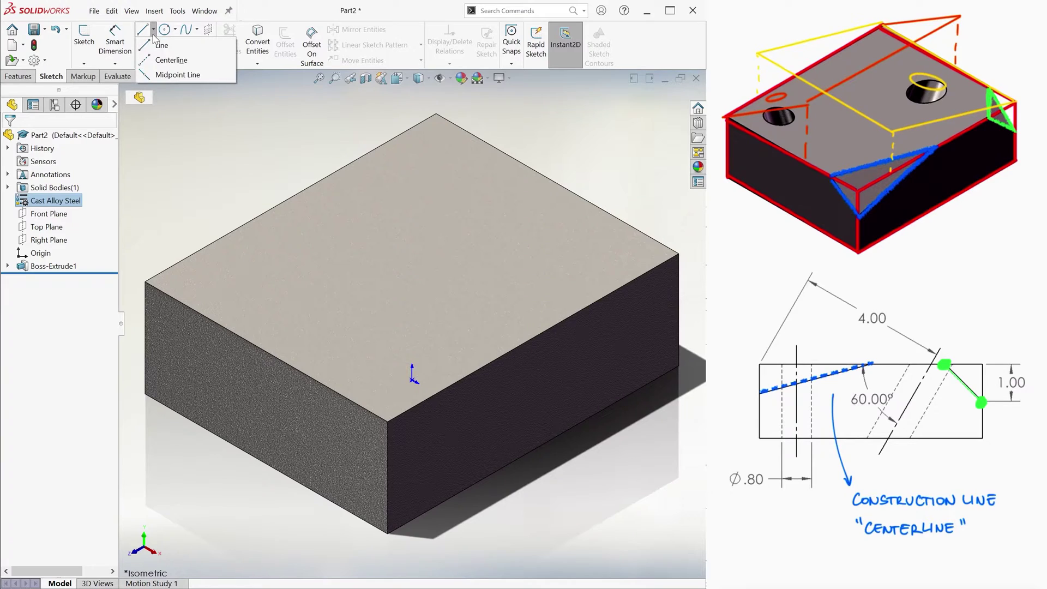
{"action": "left_click", "coordinate": [205, 64]}
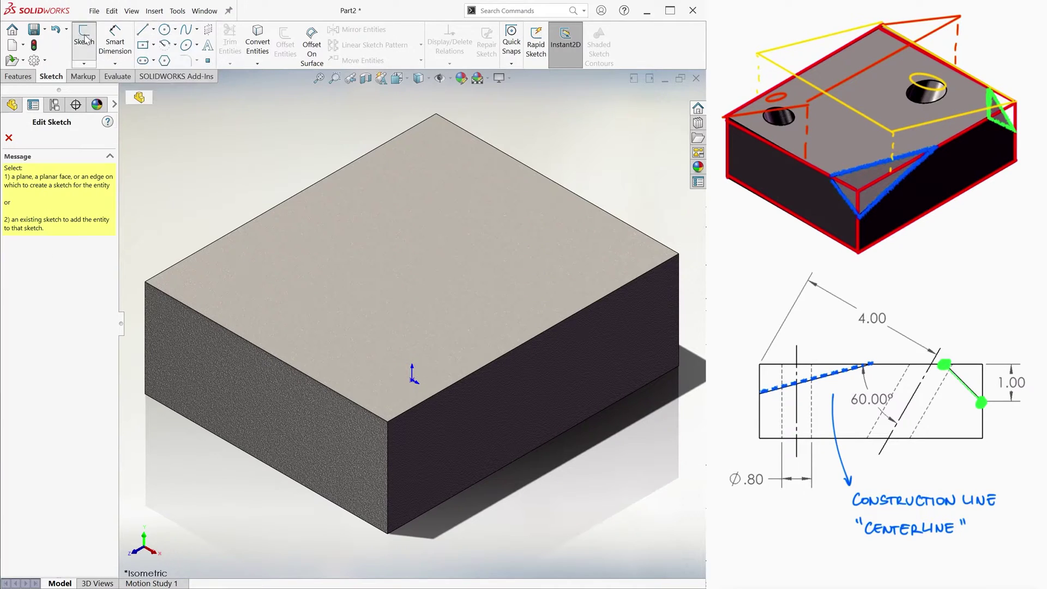
{"action": "left_click", "coordinate": [539, 395]}
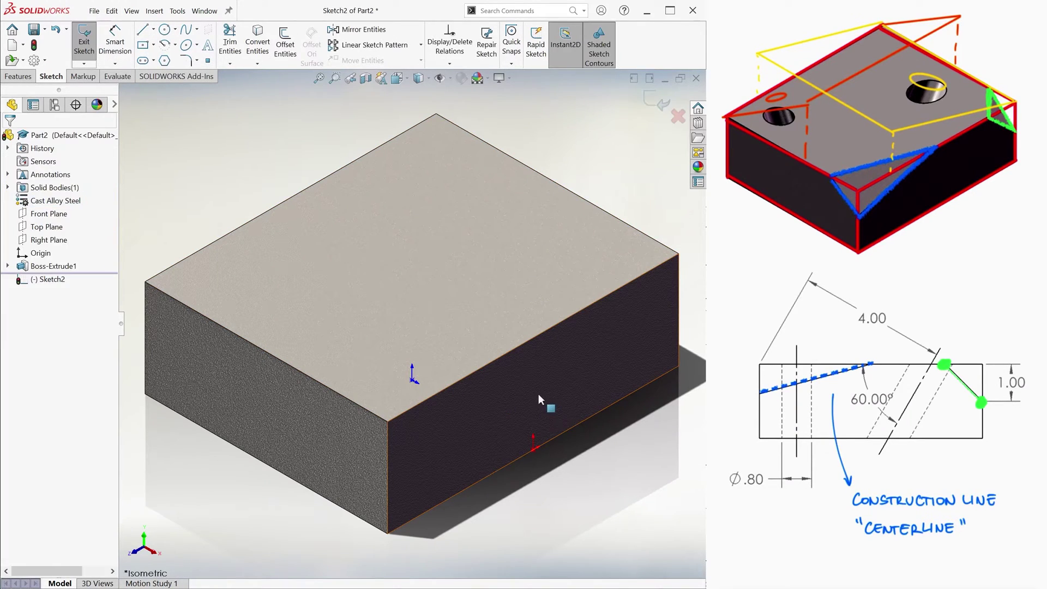
{"action": "key", "text": "ctrl+8"}
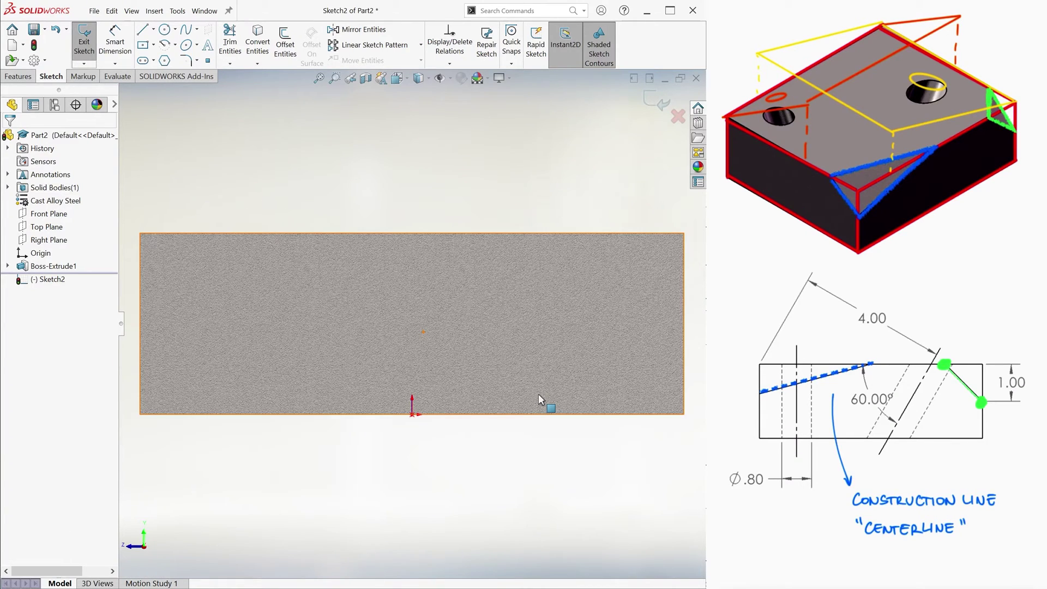
{"action": "left_click", "coordinate": [154, 30]}
{"action": "left_click", "coordinate": [162, 58]}
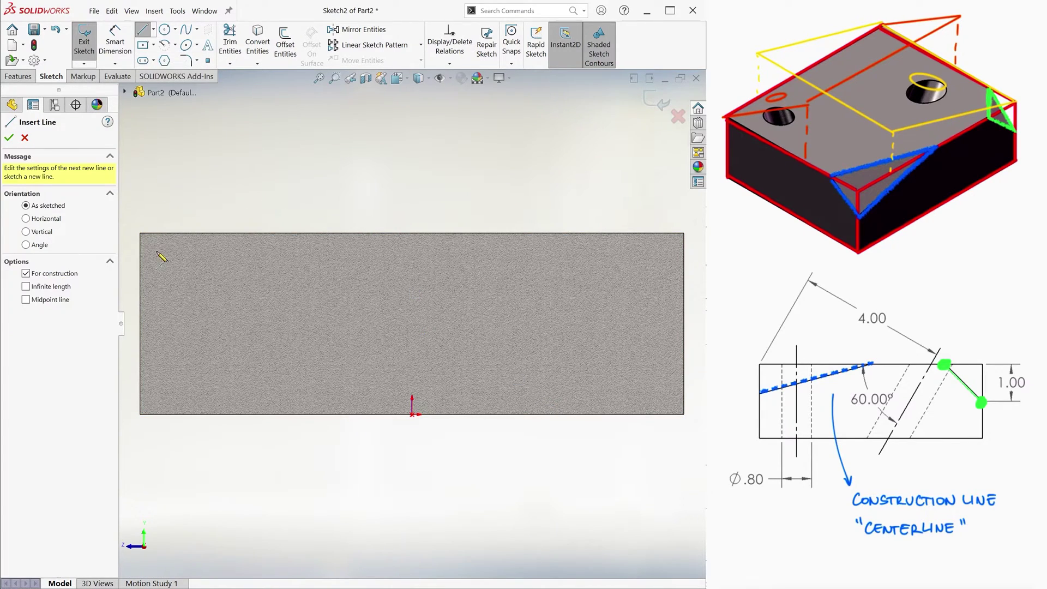
{"action": "left_click", "coordinate": [140, 317]}
{"action": "left_click", "coordinate": [388, 234]}
{"action": "key", "text": "Escape"}
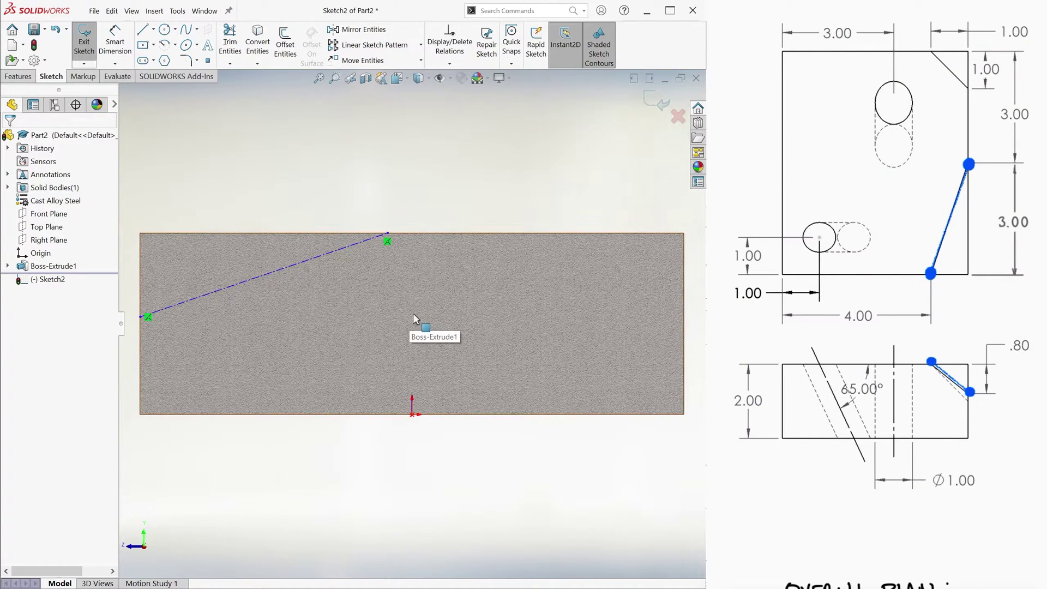
Dimension the centerline's lower endpoint 0.8 in below the top edge of the face.
{"action": "scroll", "coordinate": [414, 314], "scroll_direction": "up", "scroll_amount": 2}
{"action": "left_click", "coordinate": [115, 41]}
{"action": "left_click", "coordinate": [186, 318]}
{"action": "left_click", "coordinate": [224, 249]}
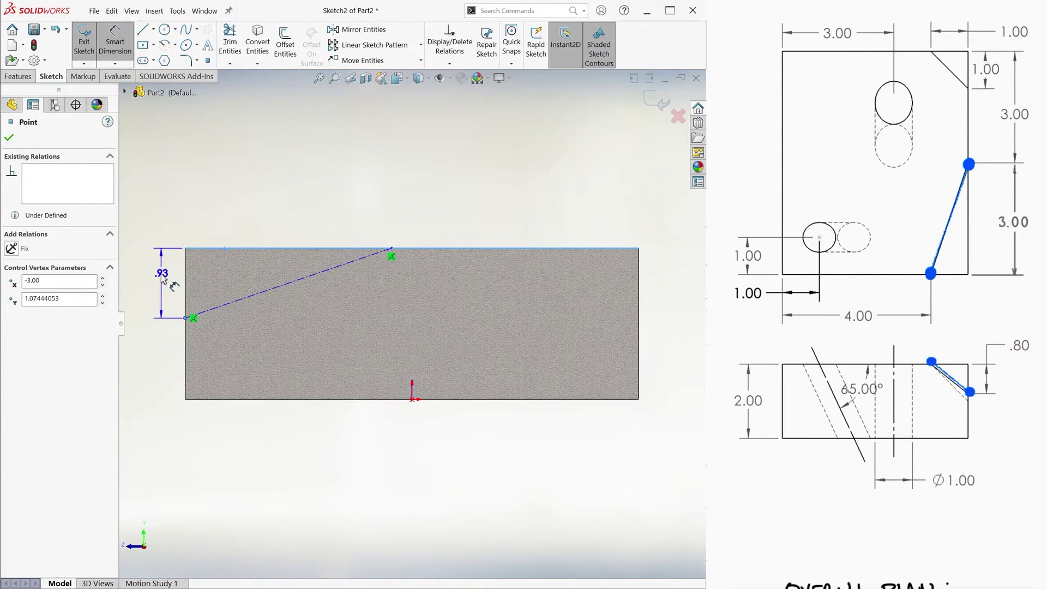
{"action": "left_click", "coordinate": [157, 281]}
{"action": "type", "text": ".8"}
{"action": "key", "text": "Return"}
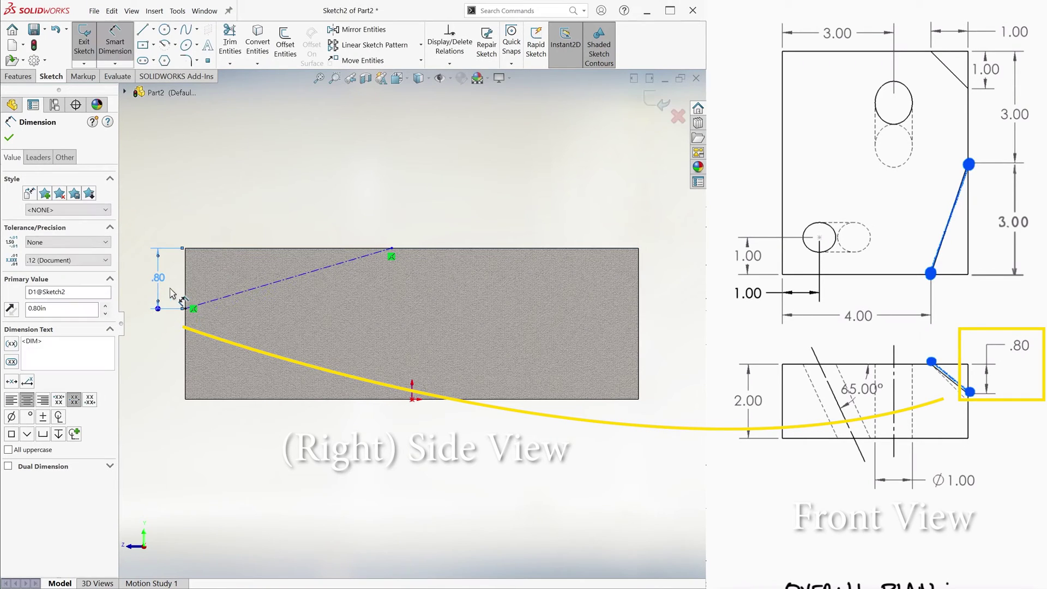
Dimension the centerline's upper endpoint 3 in from the back edge of the face and close the sketch.
{"action": "left_click", "coordinate": [391, 250]}
{"action": "left_click", "coordinate": [637, 293]}
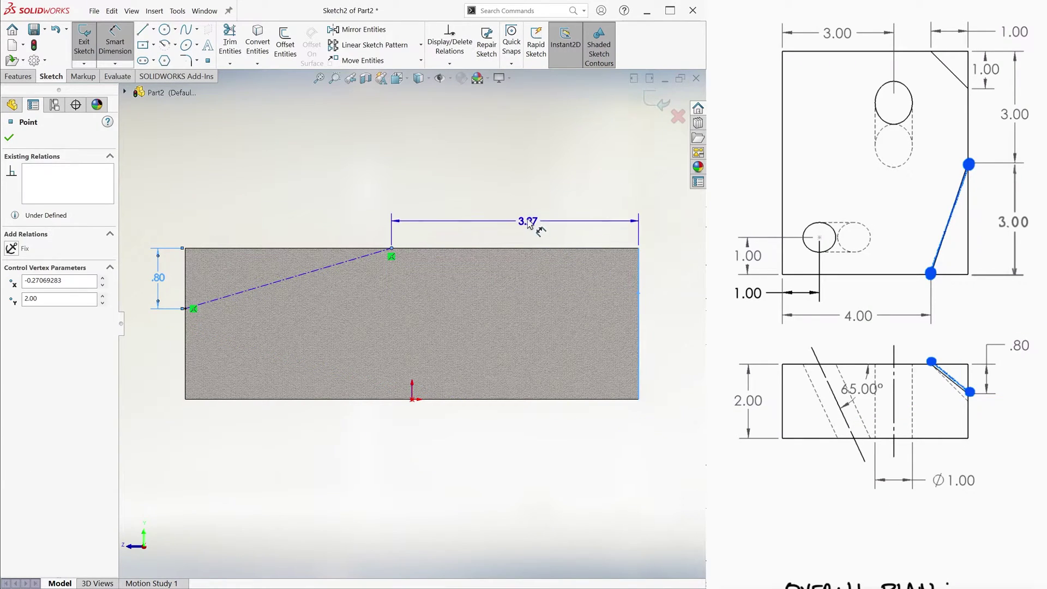
{"action": "left_click", "coordinate": [541, 214]}
{"action": "type", "text": "3"}
{"action": "key", "text": "Return"}
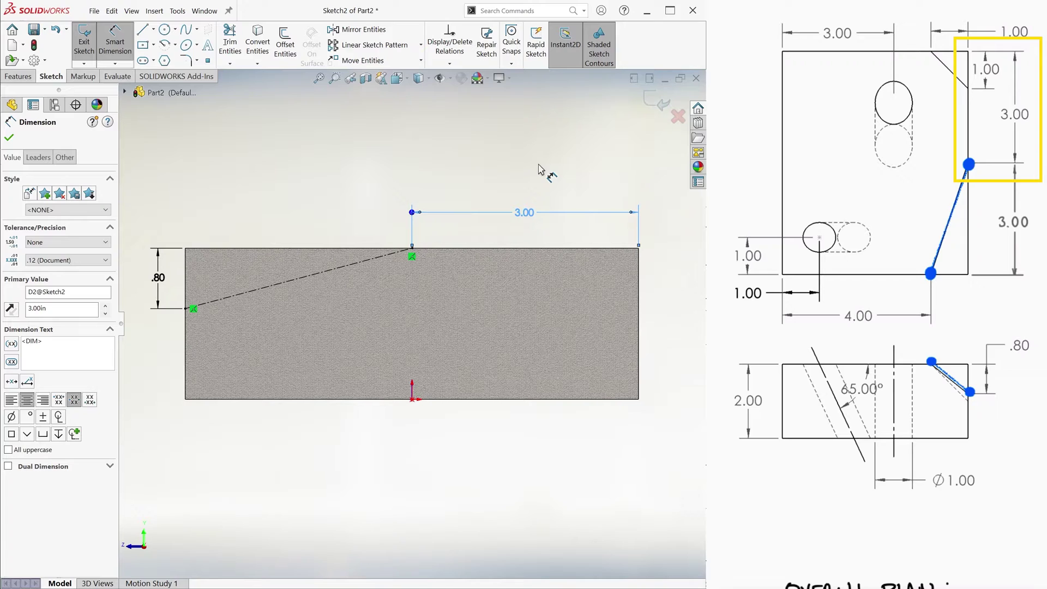
{"action": "left_click", "coordinate": [656, 102]}
{"action": "key", "text": "ctrl+7"}
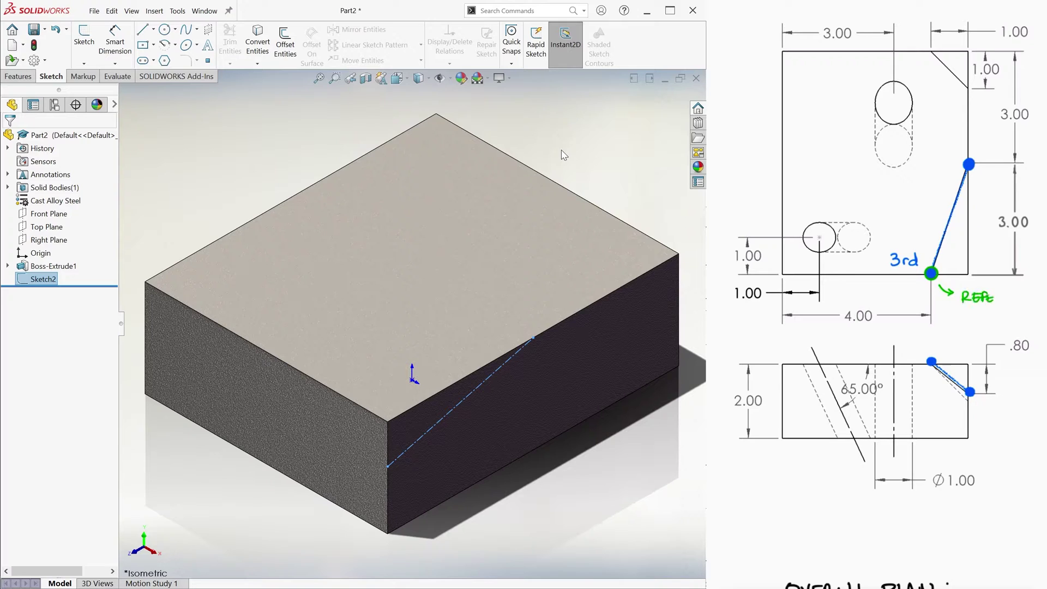
{"action": "left_click", "coordinate": [20, 77]}
{"action": "left_click", "coordinate": [529, 63]}
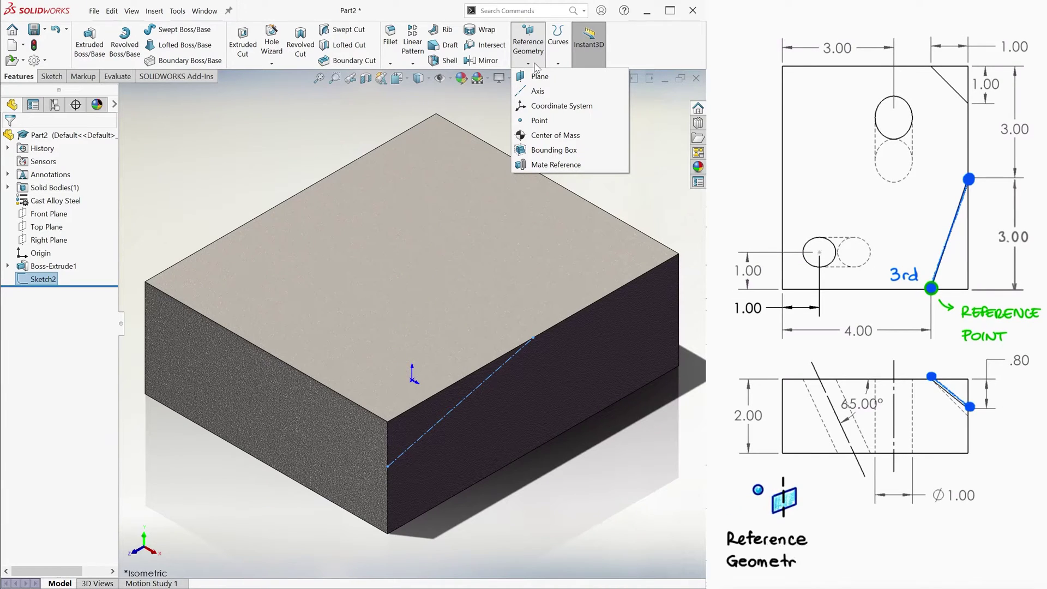
{"action": "left_click", "coordinate": [565, 124]}
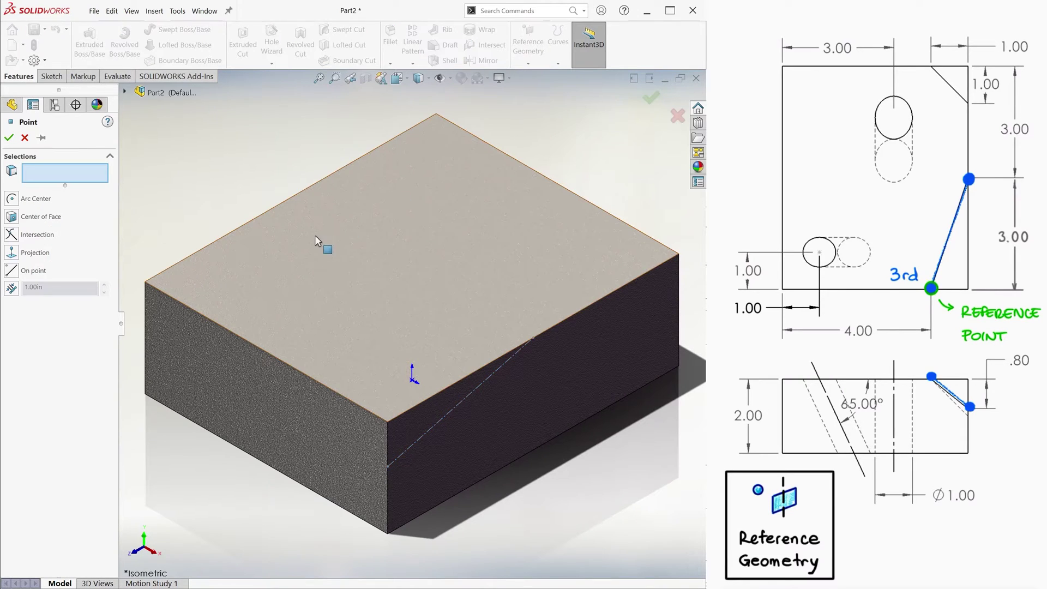
{"action": "left_click", "coordinate": [200, 315]}
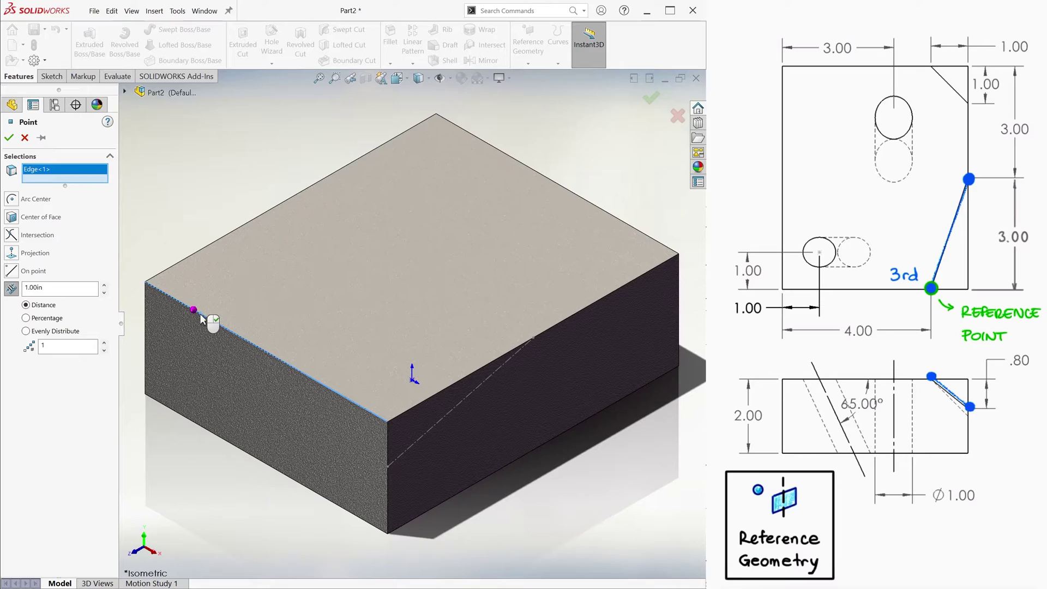
{"action": "double_click", "coordinate": [34, 287]}
{"action": "type", "text": "4"}
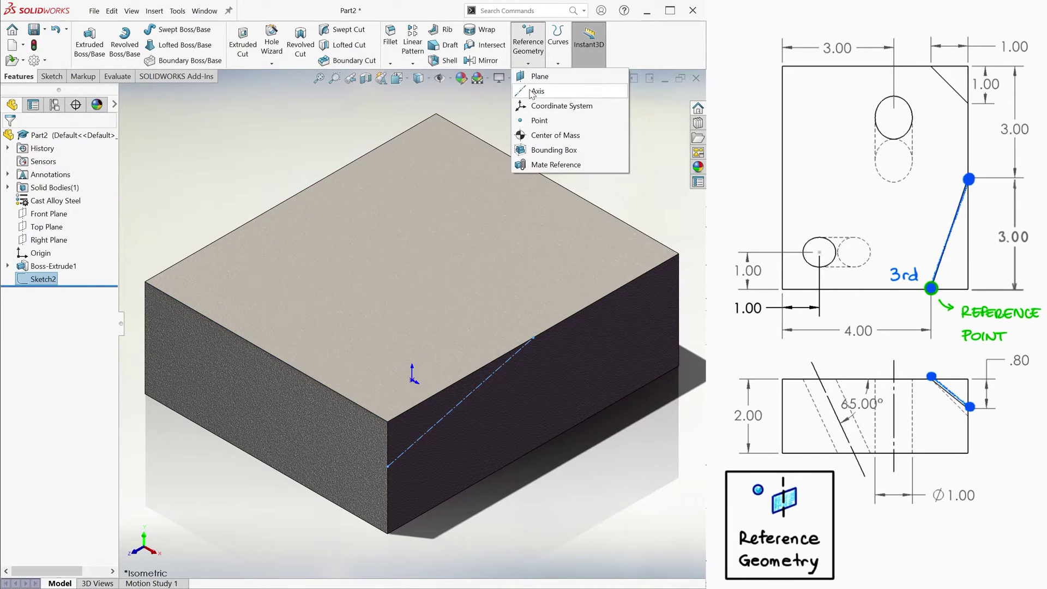
Create a reference point on the block's front top edge at a distance of 4 in from its left end.
{"action": "left_click", "coordinate": [532, 117]}
{"action": "left_click", "coordinate": [334, 389]}
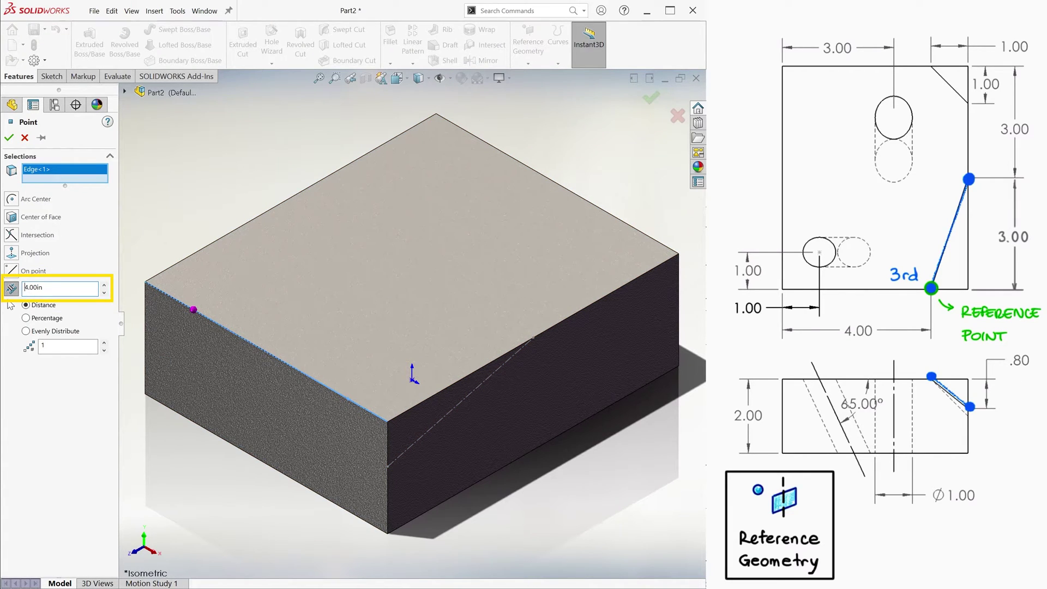
{"action": "left_click", "coordinate": [9, 137]}
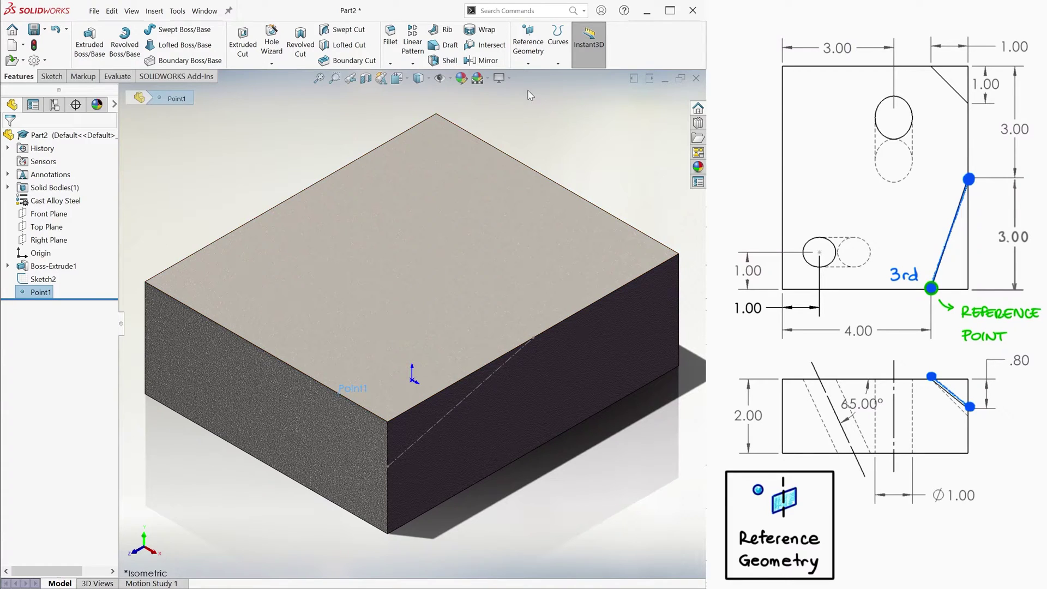
{"action": "left_click", "coordinate": [533, 64]}
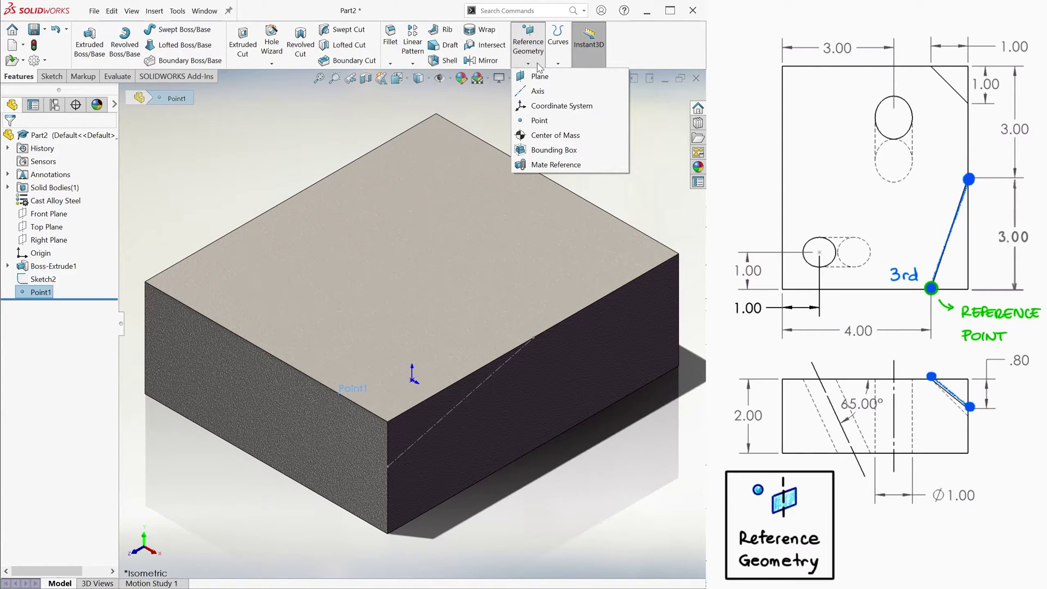
{"action": "left_click", "coordinate": [580, 83]}
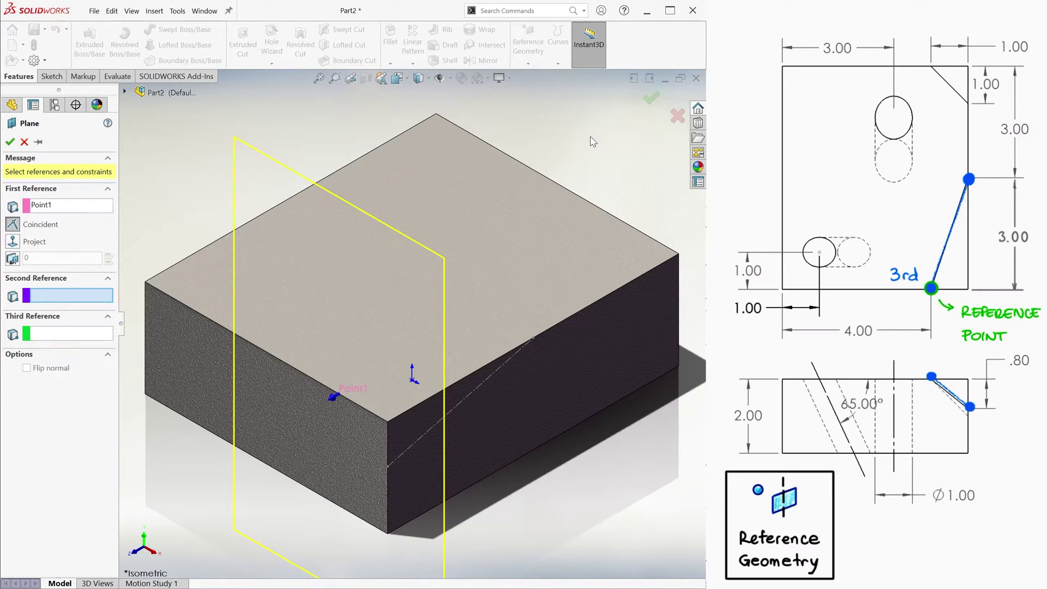
{"action": "left_click", "coordinate": [387, 465]}
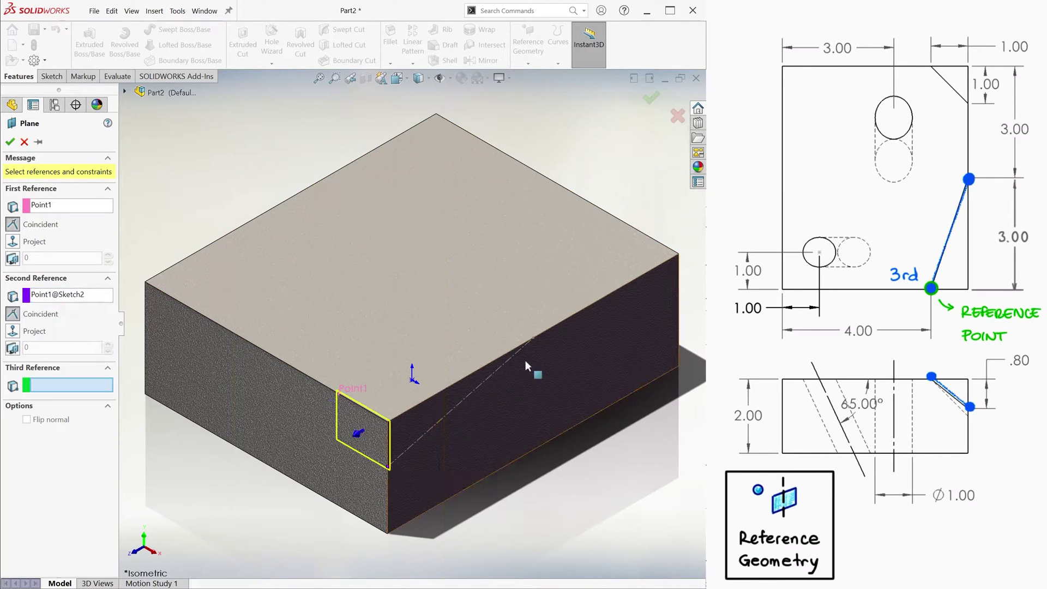
{"action": "left_click", "coordinate": [533, 338]}
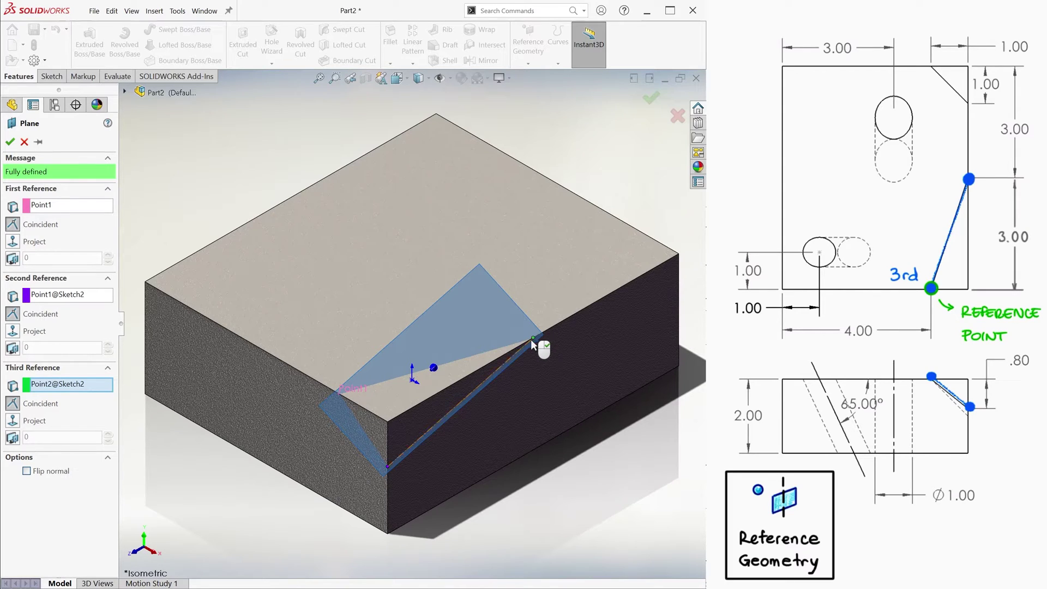
{"action": "left_click", "coordinate": [678, 116]}
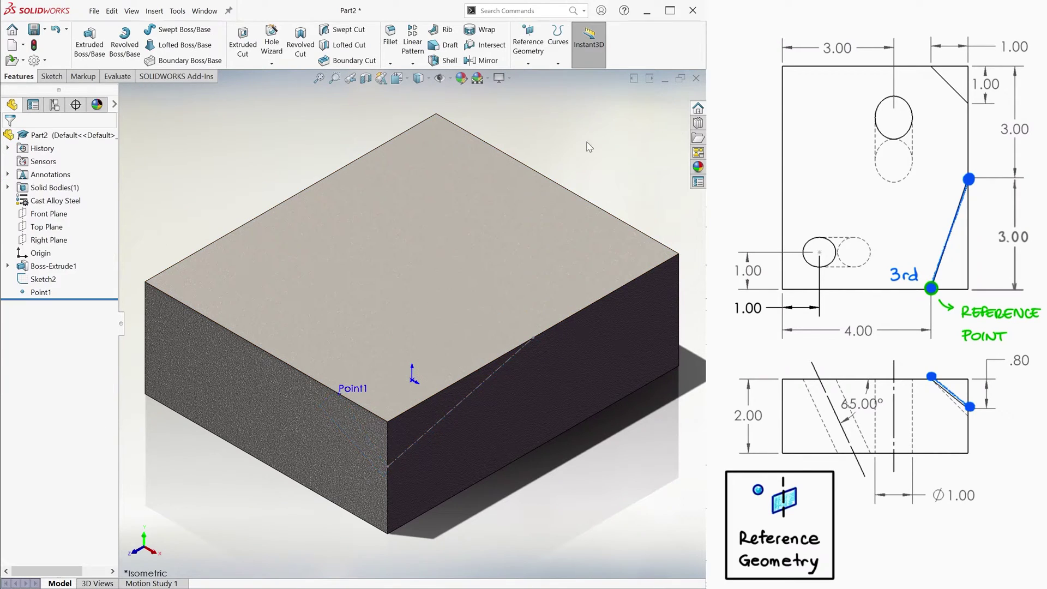
Create a reference plane through the front top edge's reference point and the slanted centerline, and enlarge its outline past the corner.
{"action": "left_click", "coordinate": [528, 44]}
{"action": "left_click", "coordinate": [562, 83]}
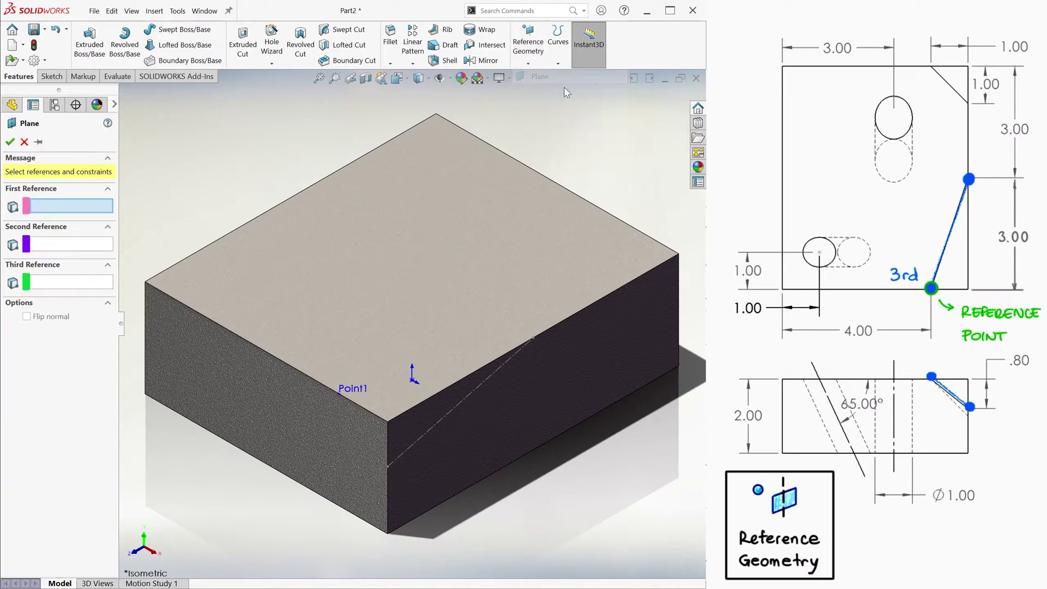
{"action": "left_click", "coordinate": [339, 394]}
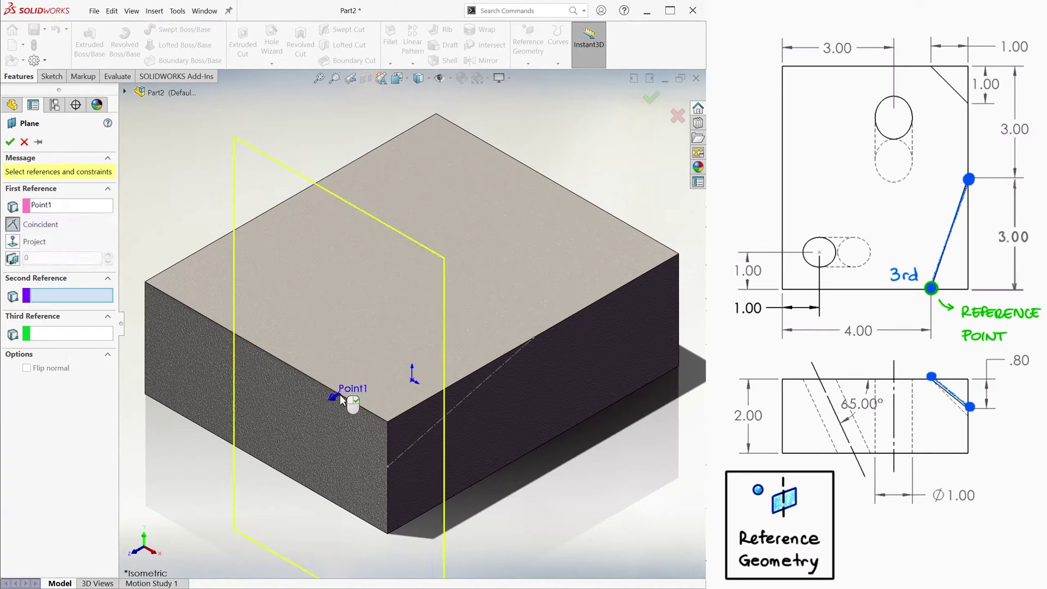
{"action": "left_click", "coordinate": [470, 392]}
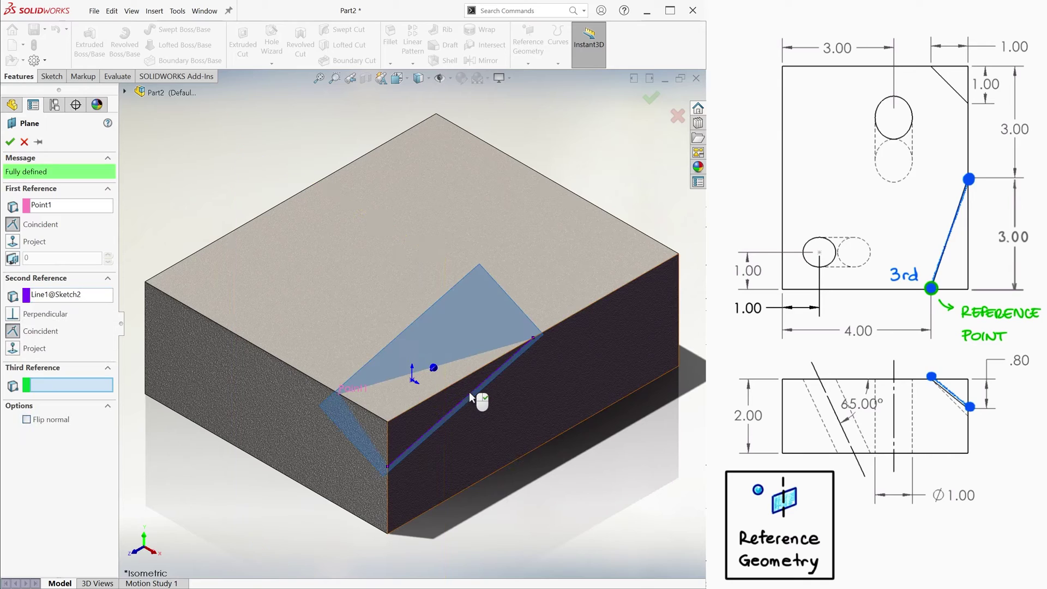
{"action": "right_click", "coordinate": [463, 392]}
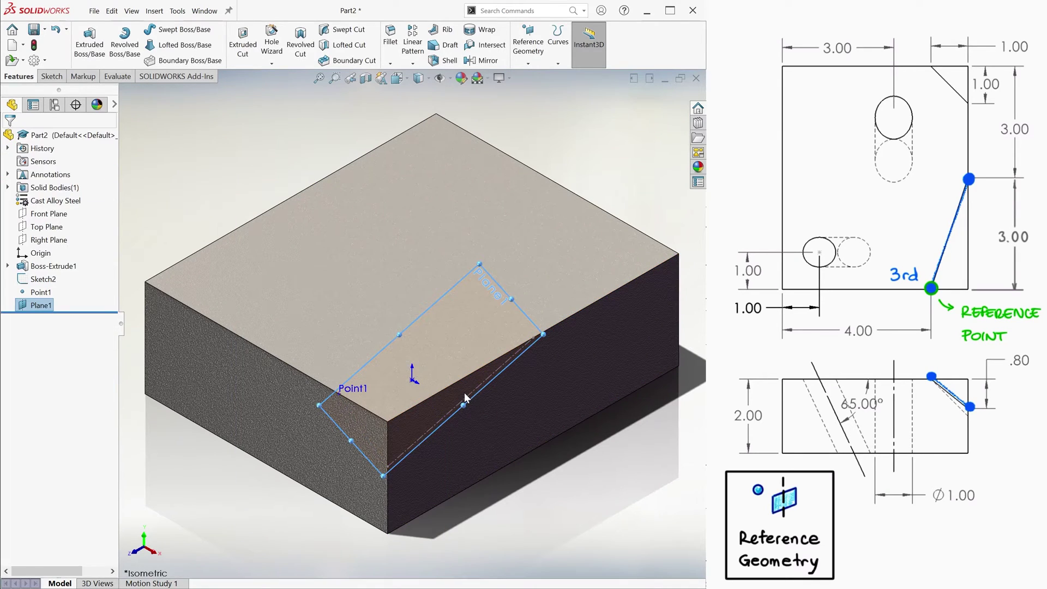
{"action": "left_click_drag", "start_coordinate": [479, 265], "coordinate": [443, 182]}
{"action": "left_click_drag", "start_coordinate": [384, 476], "coordinate": [443, 569]}
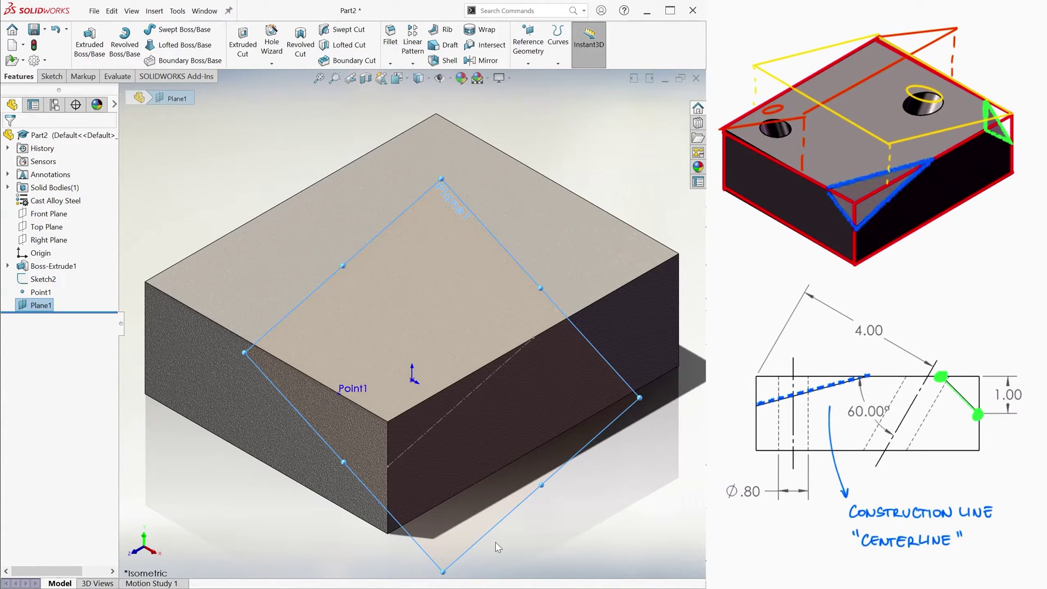
{"action": "left_click", "coordinate": [554, 512]}
Sketch a closed triangle on the slanted plane, joining the front-edge reference point to both ends of the centerline, and close the sketch.
{"action": "left_click", "coordinate": [52, 76]}
{"action": "left_click", "coordinate": [84, 36]}
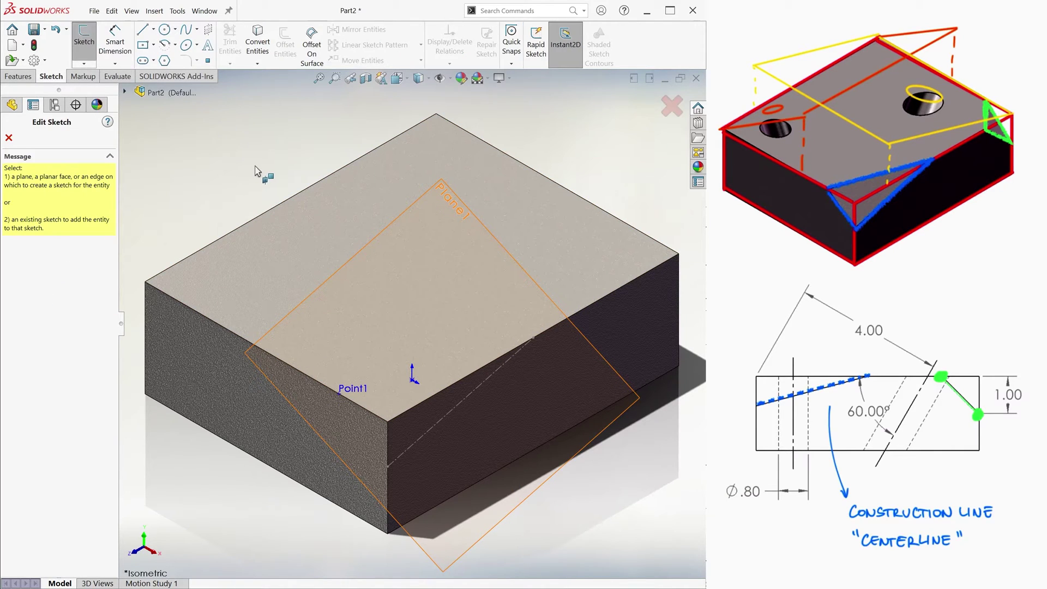
{"action": "left_click", "coordinate": [369, 247]}
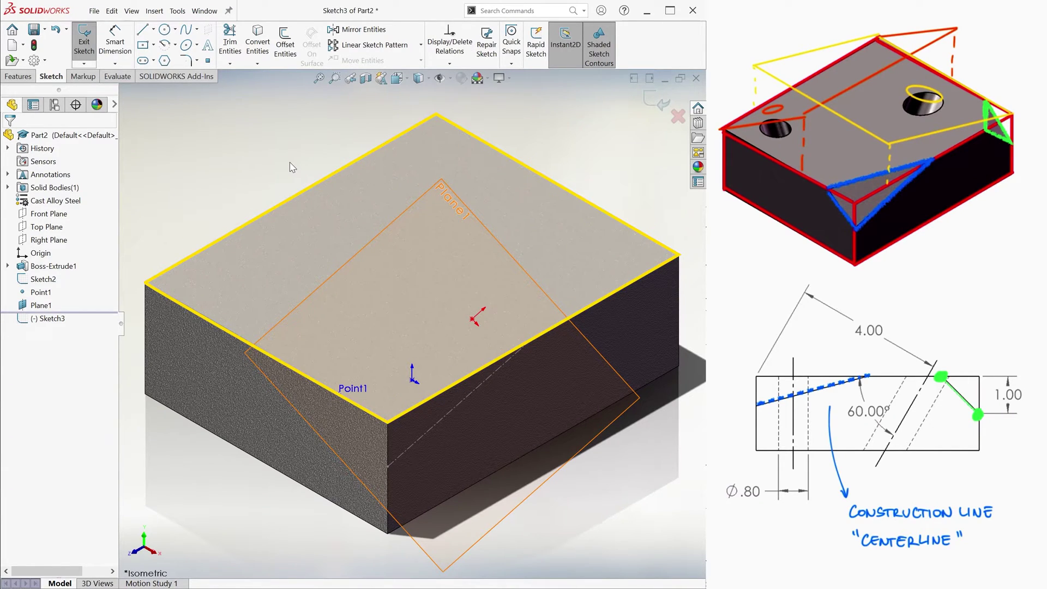
{"action": "key", "text": "ctrl+8"}
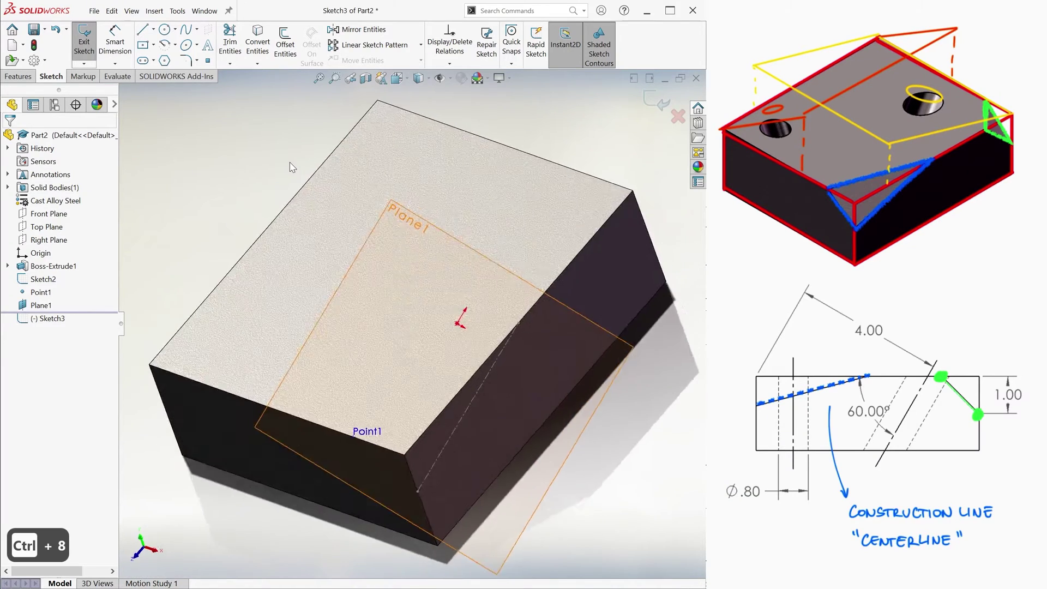
{"action": "key", "text": "l"}
{"action": "left_click", "coordinate": [421, 494]}
{"action": "left_click", "coordinate": [495, 324]}
{"action": "left_click", "coordinate": [495, 512]}
{"action": "left_click", "coordinate": [421, 494]}
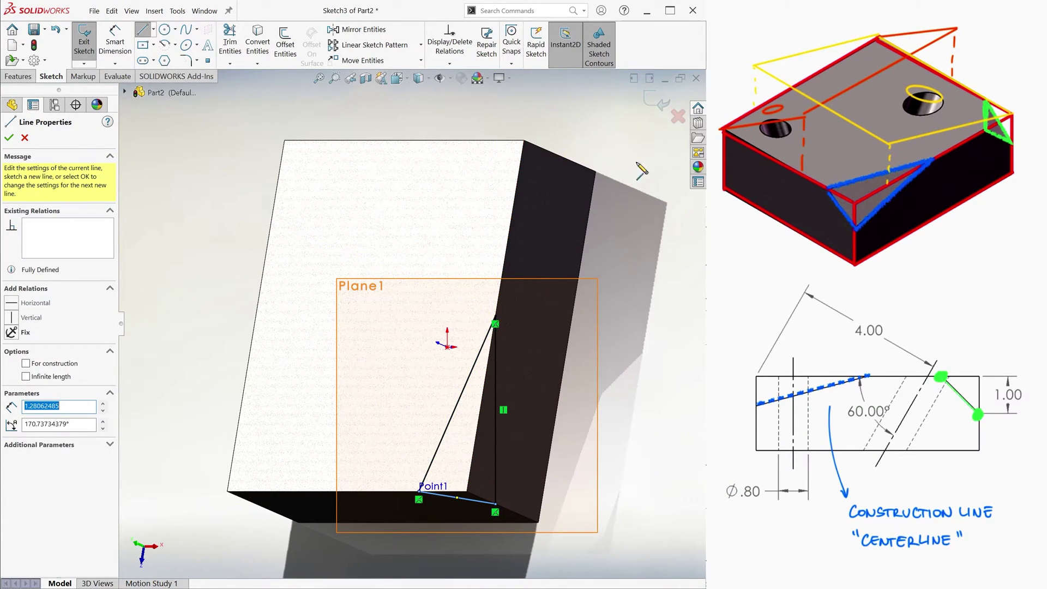
{"action": "left_click", "coordinate": [655, 100]}
Cut off the front right corner by extruding the triangle outward as a Through All cut in the reversed direction.
{"action": "left_click", "coordinate": [18, 76]}
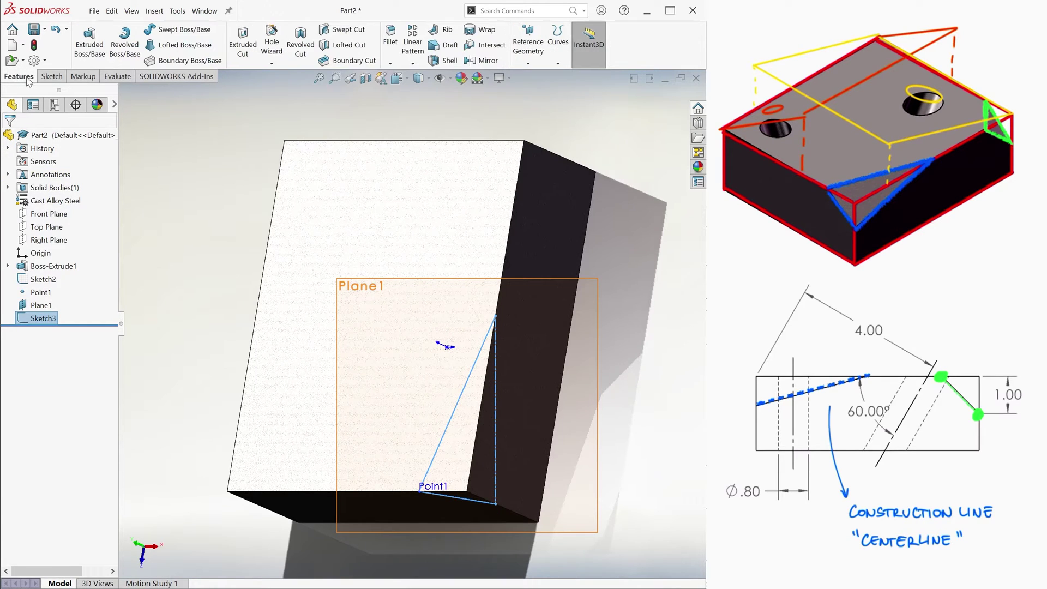
{"action": "left_click", "coordinate": [243, 46]}
{"action": "key", "text": "ctrl+7"}
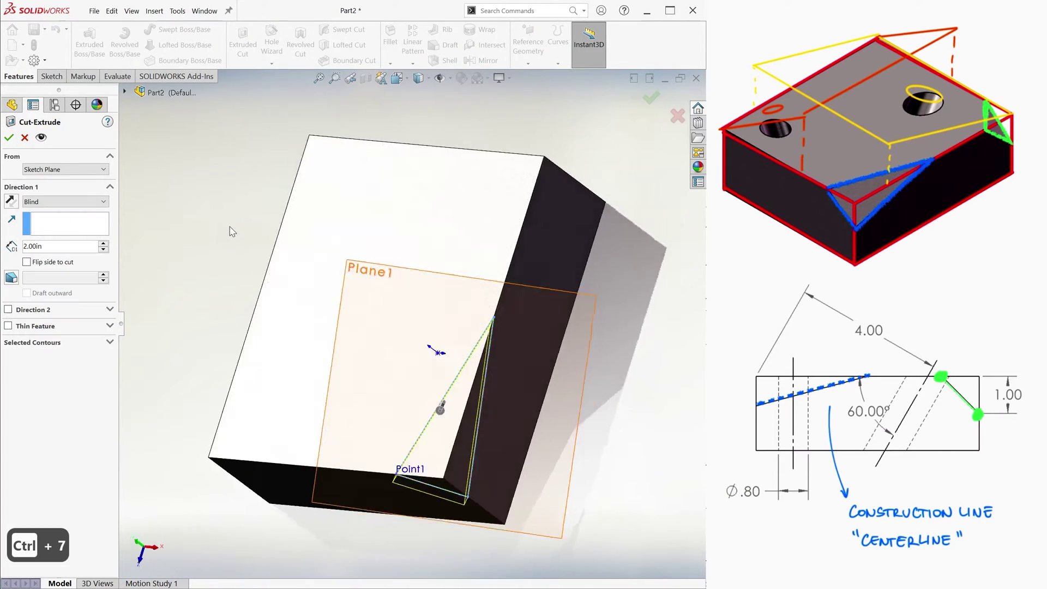
{"action": "middle_click_drag", "start_coordinate": [231, 232], "coordinate": [266, 209]}
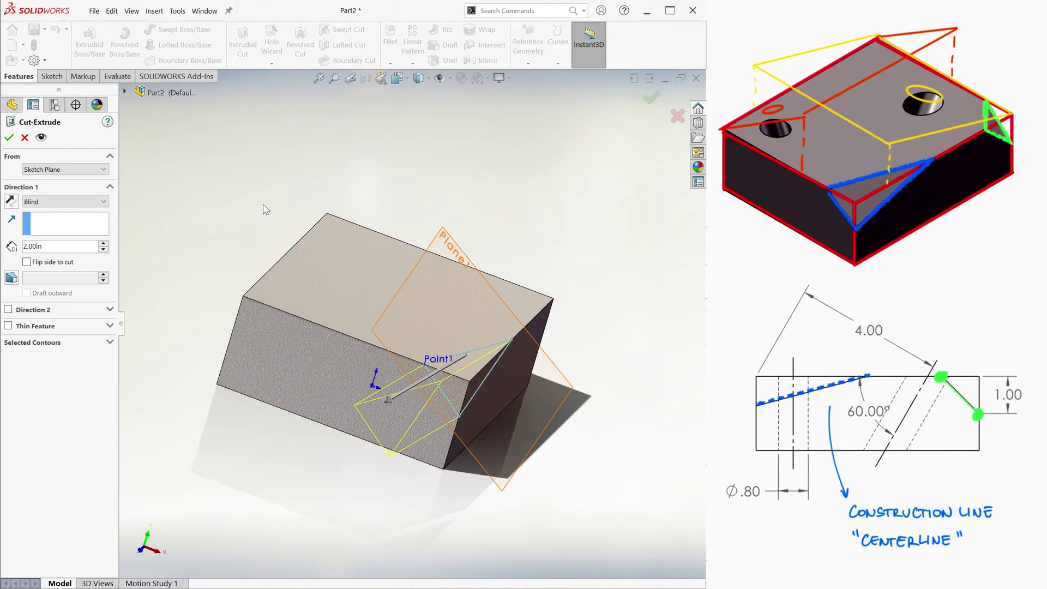
{"action": "left_click", "coordinate": [12, 202]}
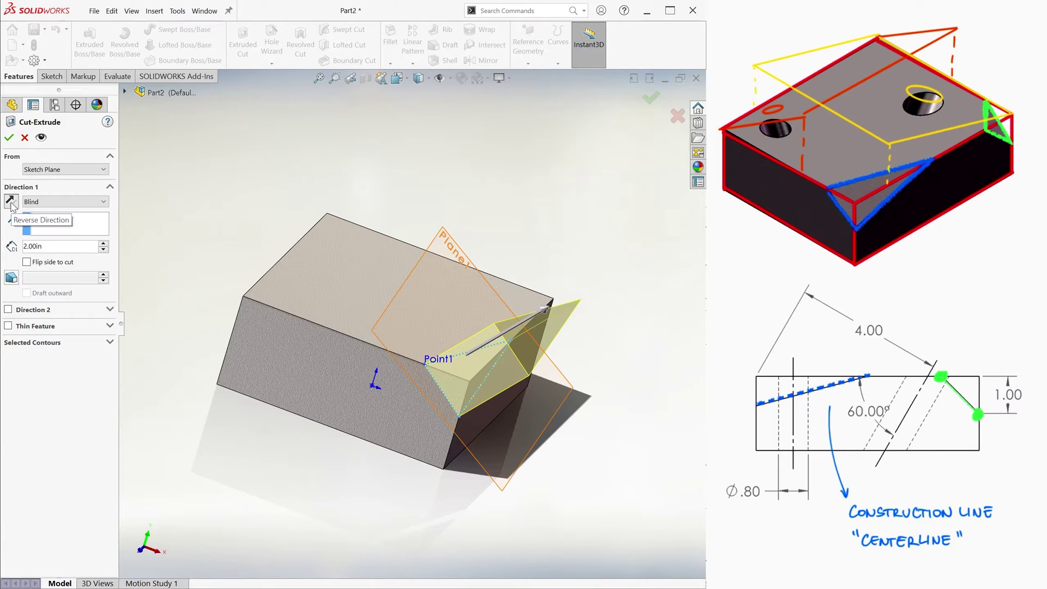
{"action": "left_click", "coordinate": [65, 202]}
{"action": "left_click", "coordinate": [56, 221]}
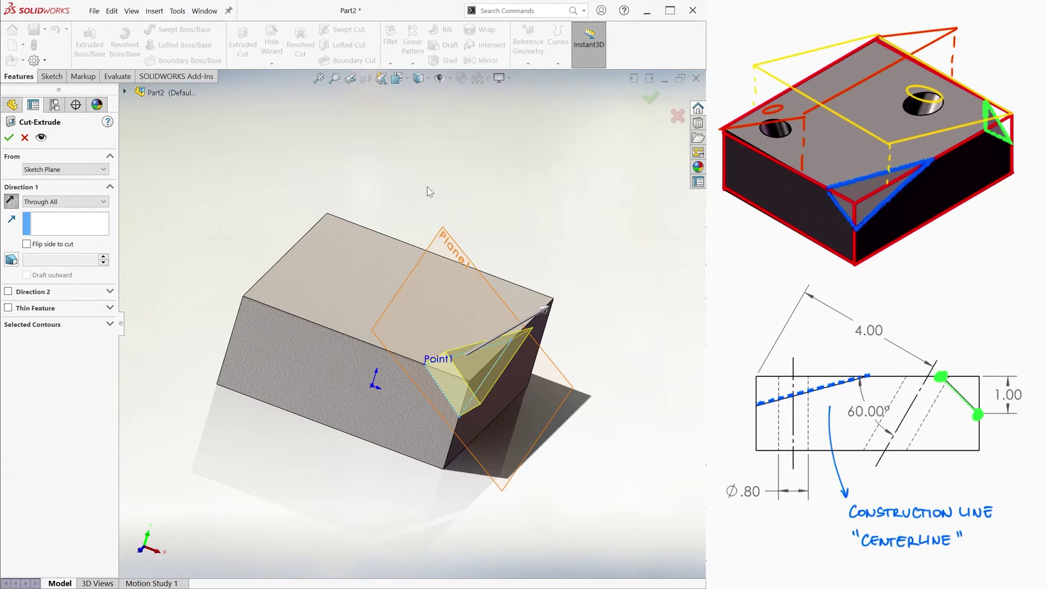
{"action": "left_click", "coordinate": [653, 99]}
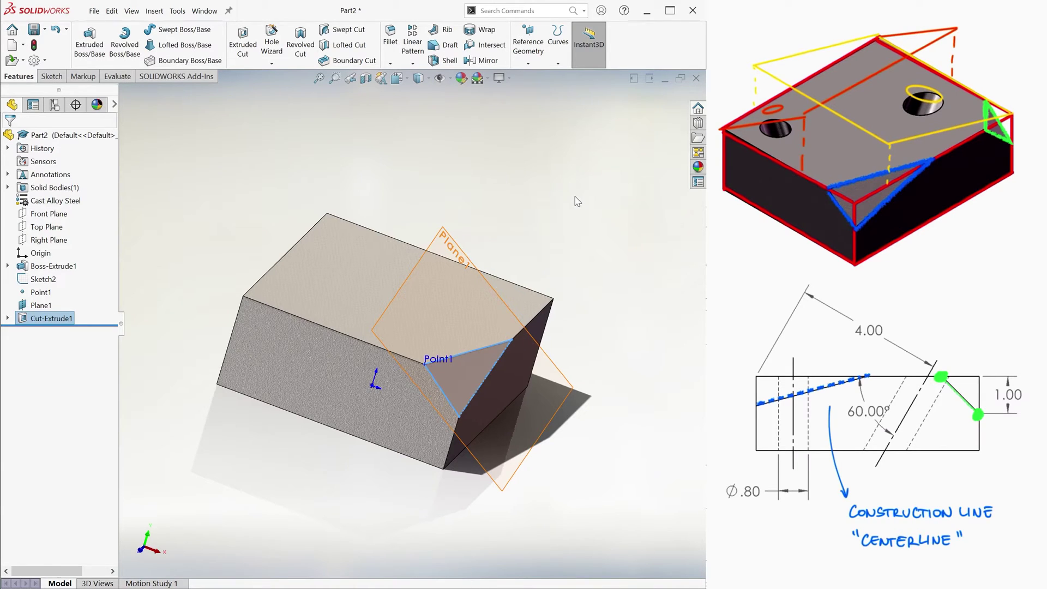
Hide the slanted plane, the front-edge reference point and the origin.
{"action": "right_click", "coordinate": [45, 307]}
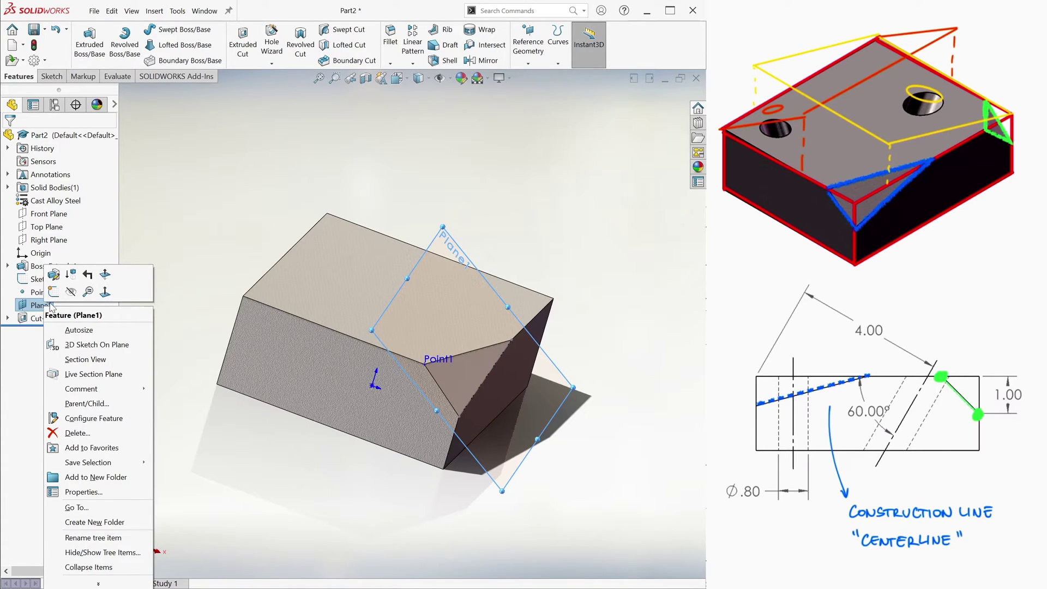
{"action": "left_click", "coordinate": [71, 292]}
{"action": "right_click", "coordinate": [75, 296]}
{"action": "left_click", "coordinate": [71, 282]}
{"action": "right_click", "coordinate": [41, 252]}
{"action": "left_click", "coordinate": [70, 238]}
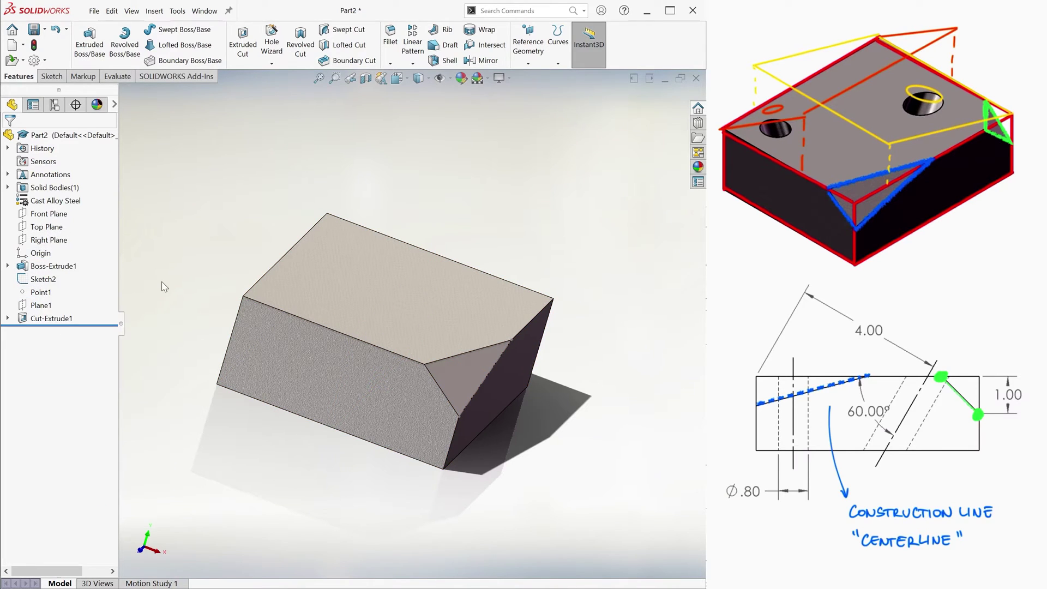
Create a reference point on the block's back right vertical edge, 1 in below the top corner.
{"action": "key", "text": "ctrl+7"}
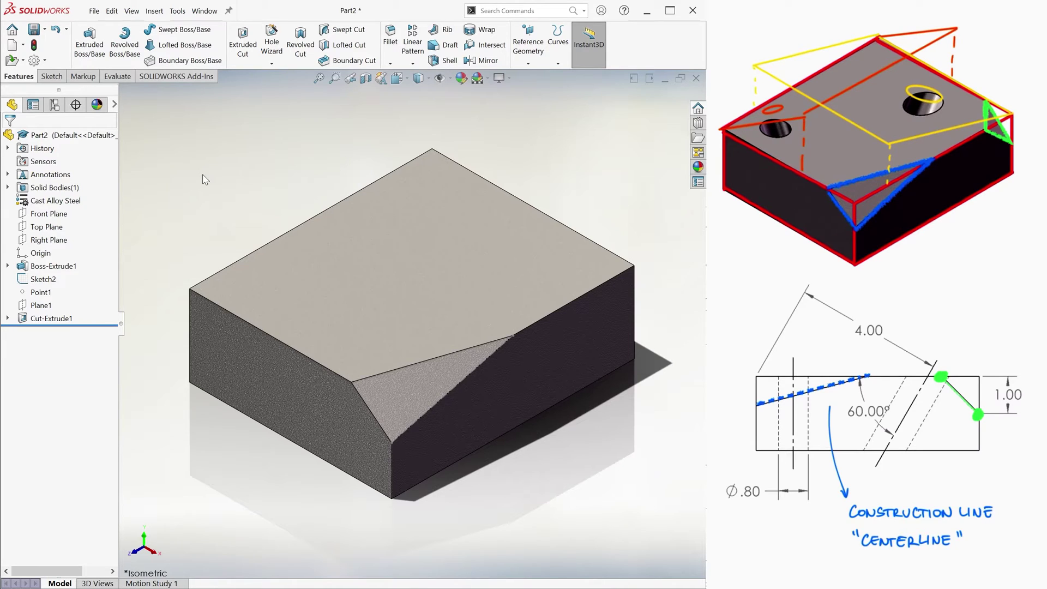
{"action": "left_click", "coordinate": [528, 46]}
{"action": "left_click", "coordinate": [538, 120]}
{"action": "left_click", "coordinate": [634, 306]}
{"action": "left_click", "coordinate": [62, 283]}
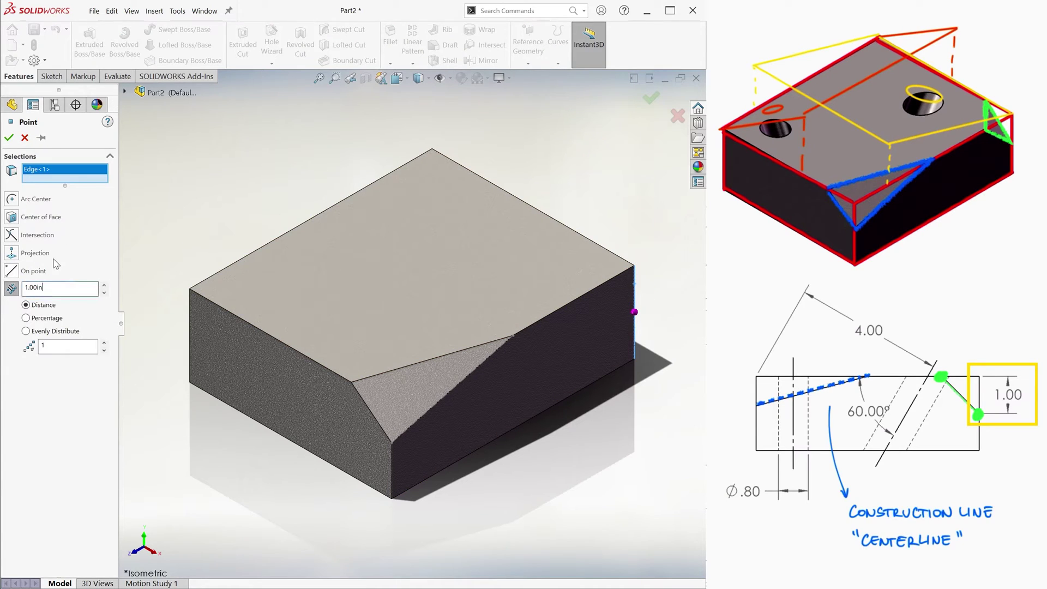
{"action": "left_click", "coordinate": [9, 137]}
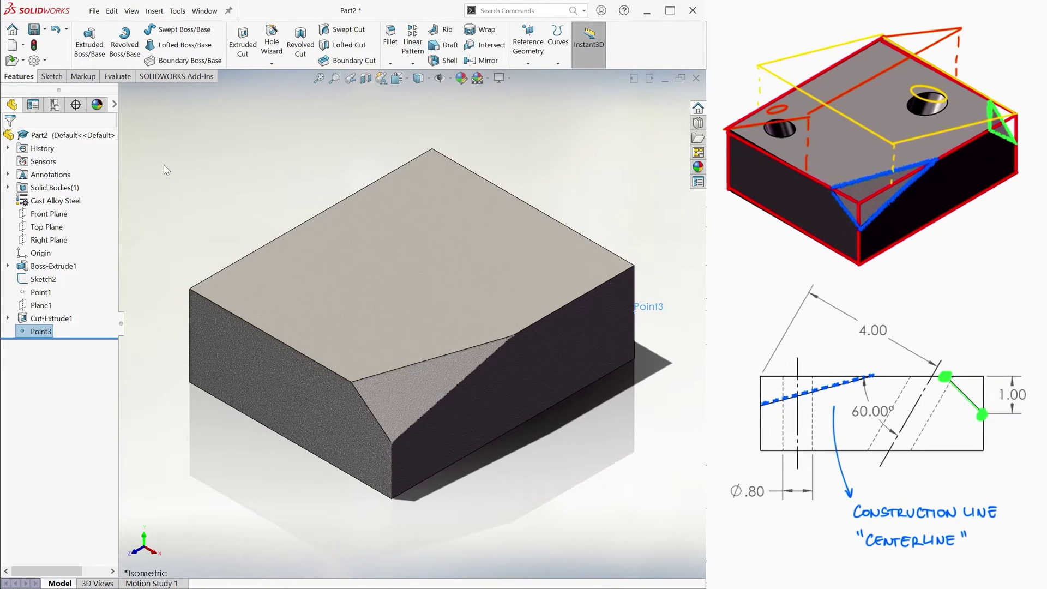
Create two reference points, each 1 in from the back right corner, on the back top edge and the right top edge.
{"action": "left_click", "coordinate": [528, 46]}
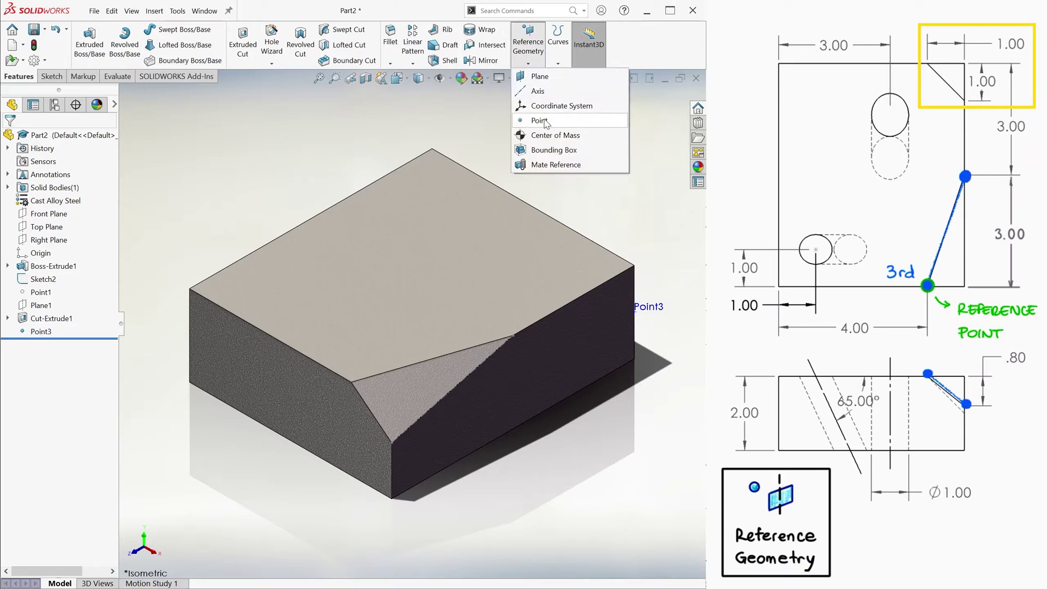
{"action": "left_click", "coordinate": [545, 123]}
{"action": "left_click", "coordinate": [595, 240]}
{"action": "left_click", "coordinate": [9, 137]}
{"action": "left_click", "coordinate": [529, 60]}
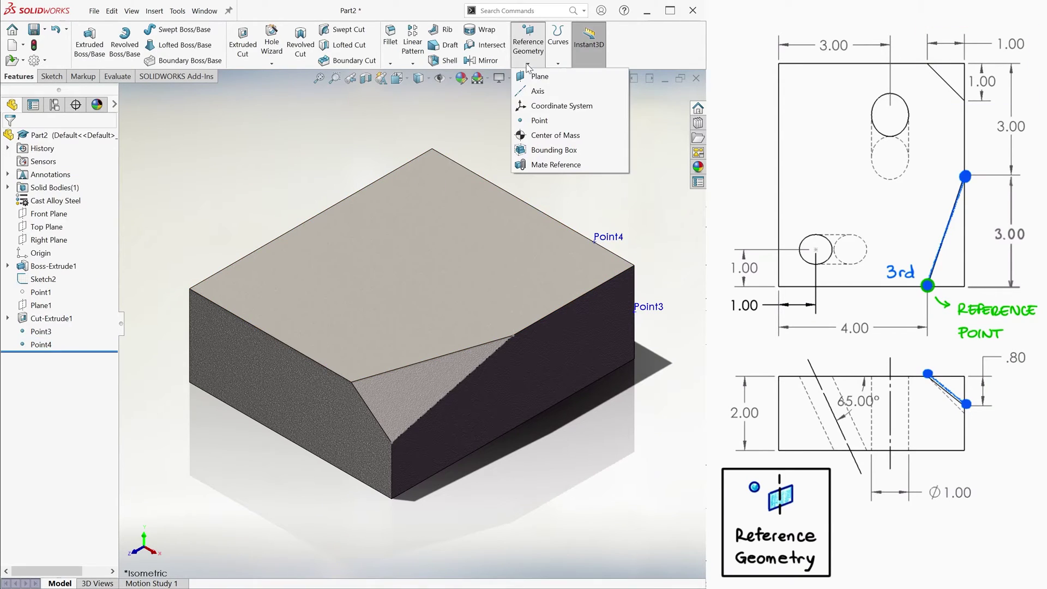
{"action": "left_click", "coordinate": [540, 120]}
{"action": "left_click", "coordinate": [605, 281]}
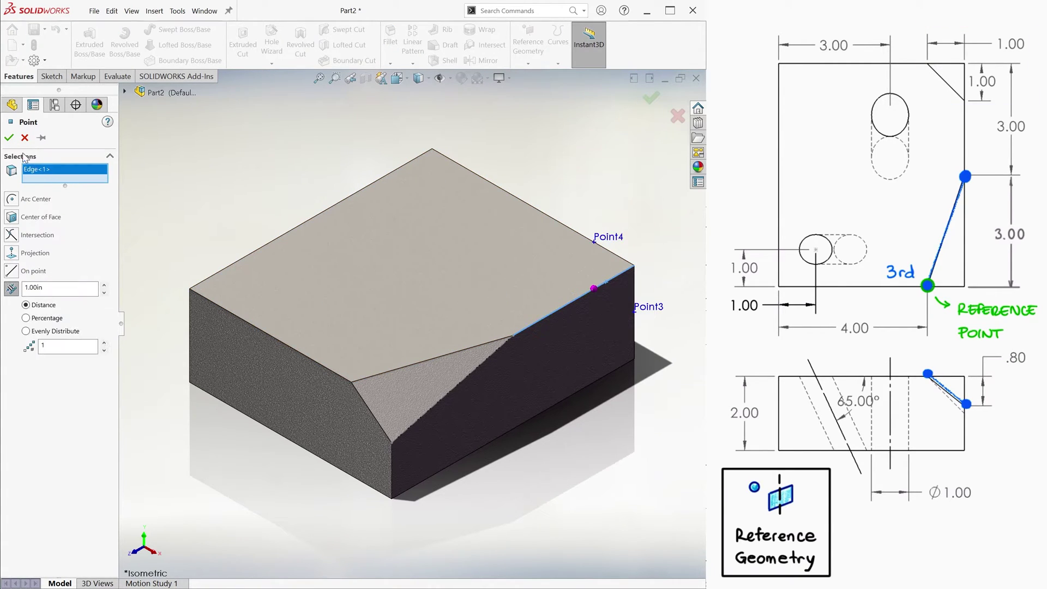
{"action": "left_click", "coordinate": [9, 137]}
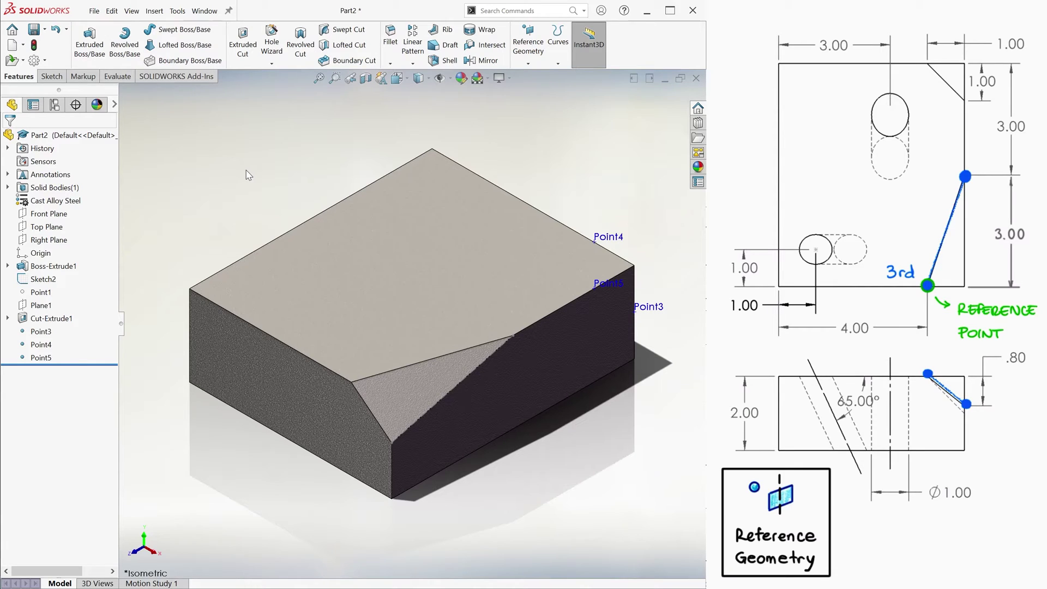
{"action": "left_click", "coordinate": [652, 307]}
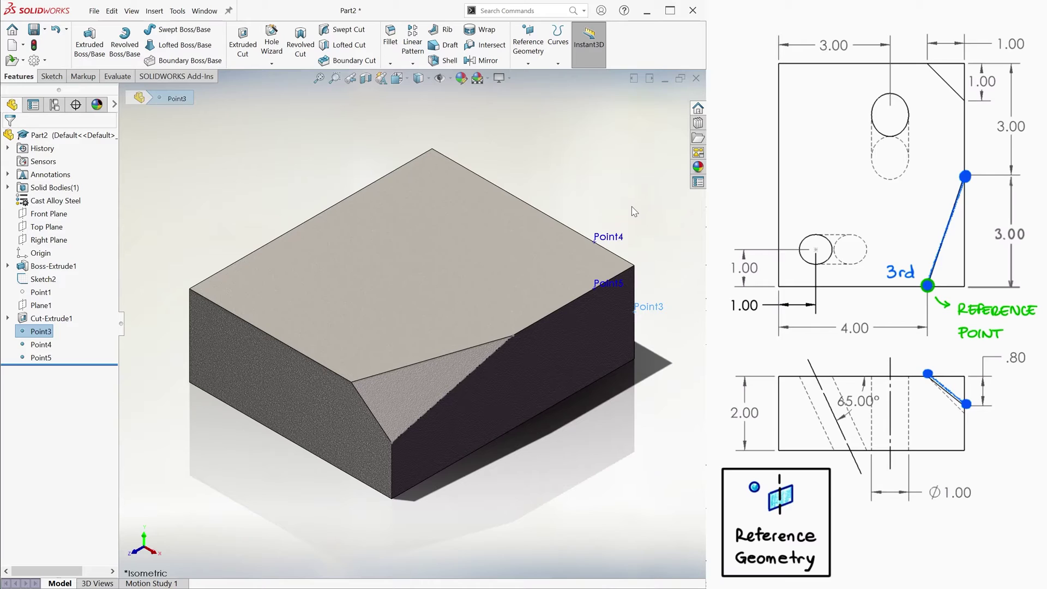
{"action": "left_click", "coordinate": [527, 64]}
{"action": "left_click", "coordinate": [539, 121]}
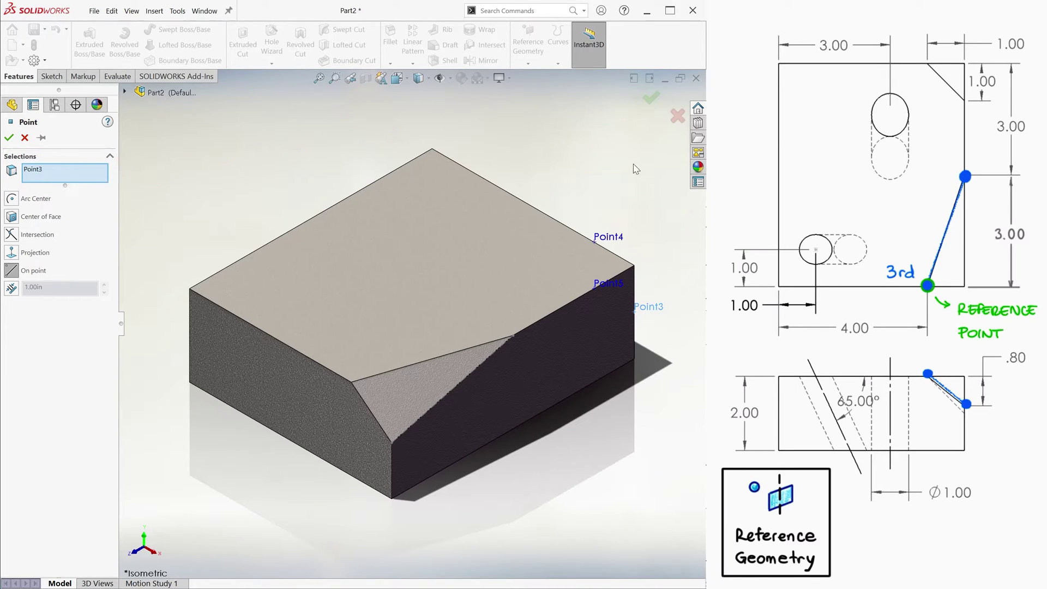
{"action": "left_click", "coordinate": [678, 115]}
Create a reference plane through the three reference points around the back right corner.
{"action": "left_click", "coordinate": [527, 55]}
{"action": "left_click", "coordinate": [541, 78]}
{"action": "left_click", "coordinate": [635, 311]}
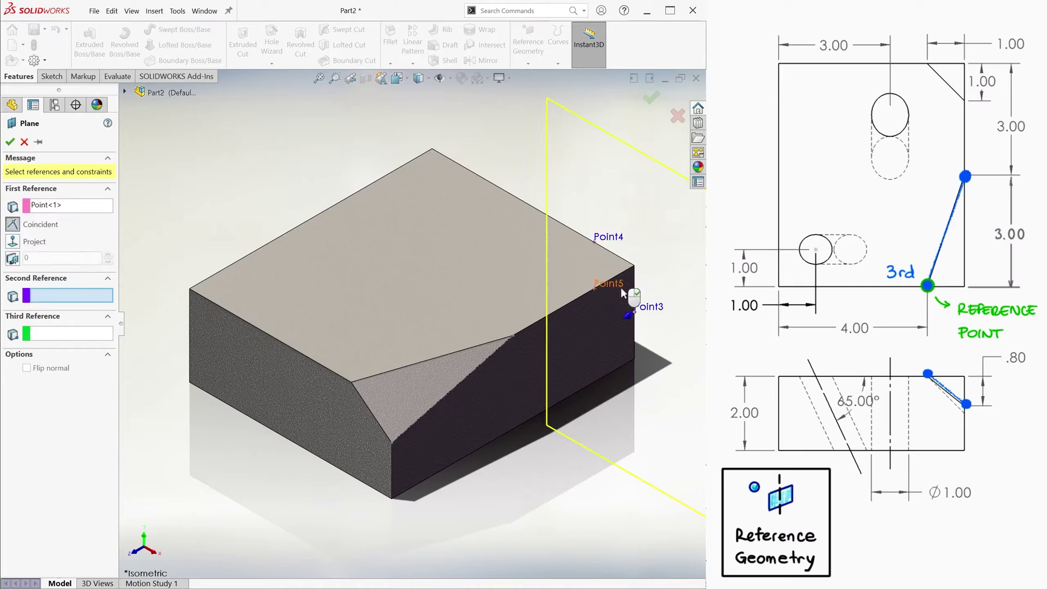
{"action": "left_click", "coordinate": [594, 241]}
{"action": "left_click", "coordinate": [594, 287]}
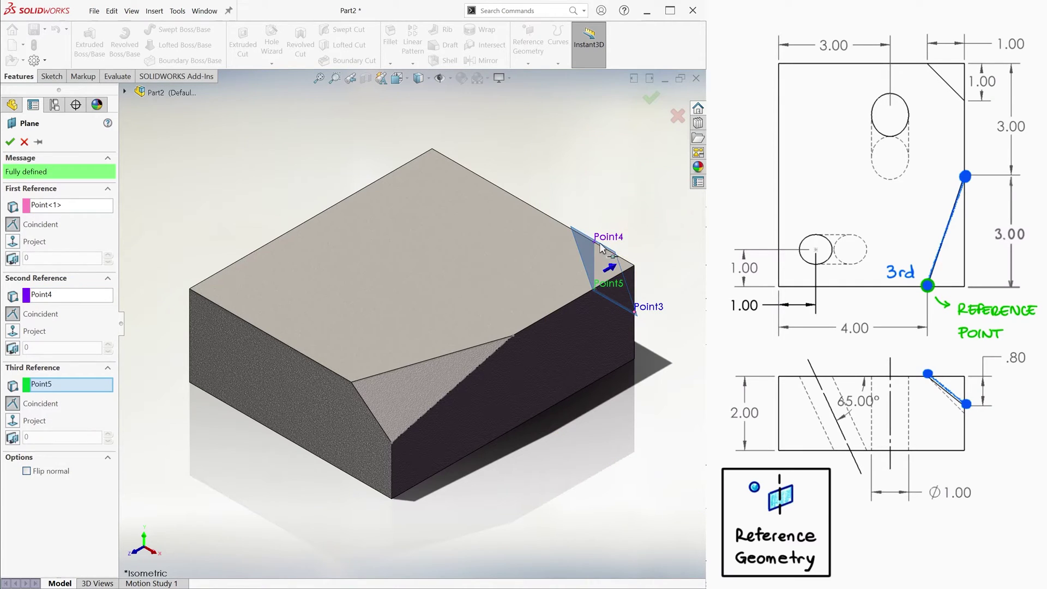
{"action": "left_click", "coordinate": [651, 97]}
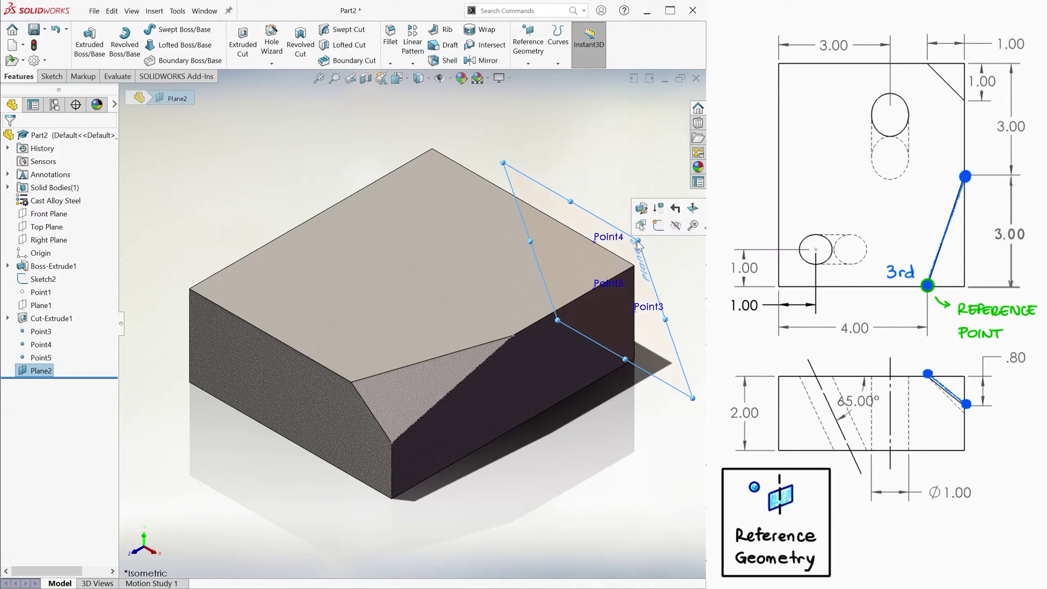
Sketch a closed triangle on the back corner's plane, joining its three reference points, and close the sketch.
{"action": "left_click", "coordinate": [51, 76]}
{"action": "left_click", "coordinate": [86, 50]}
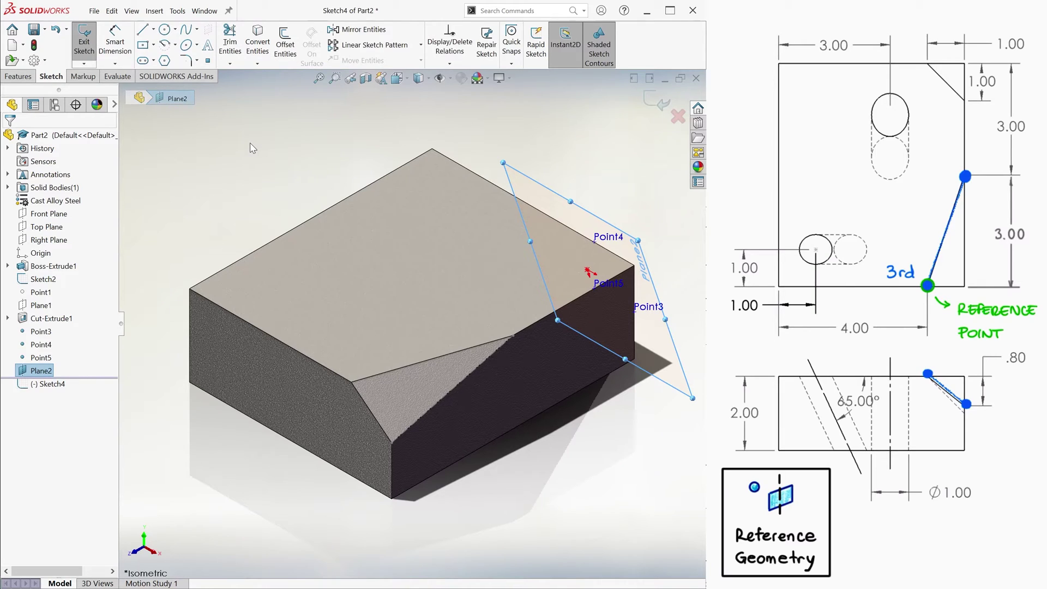
{"action": "key", "text": "ctrl+8"}
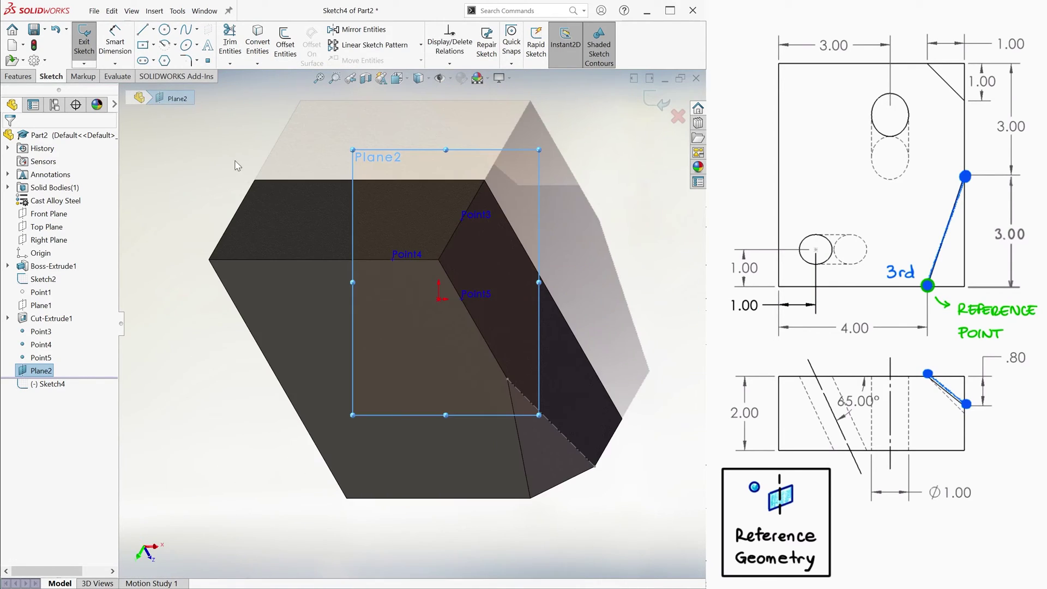
{"action": "key", "text": "l"}
{"action": "left_click", "coordinate": [393, 255]}
{"action": "left_click", "coordinate": [462, 220]}
{"action": "left_click", "coordinate": [462, 298]}
{"action": "left_click", "coordinate": [393, 259]}
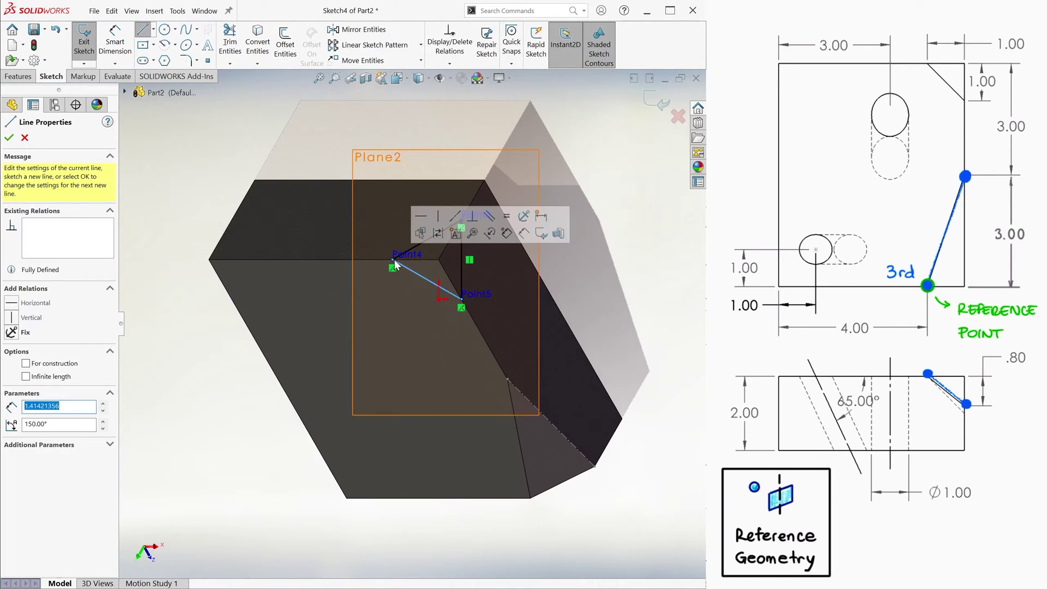
{"action": "left_click", "coordinate": [657, 101]}
Cut off the back right corner by extruding the triangle outward as a Through All cut in the reversed direction.
{"action": "key", "text": "e"}
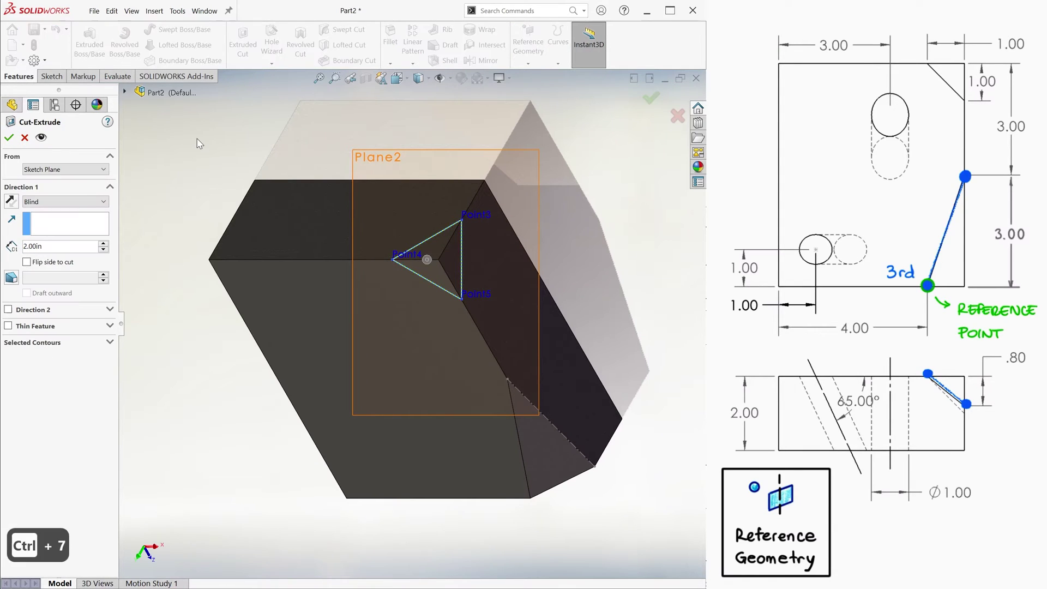
{"action": "left_click", "coordinate": [11, 201]}
{"action": "left_click", "coordinate": [62, 202]}
{"action": "left_click", "coordinate": [69, 222]}
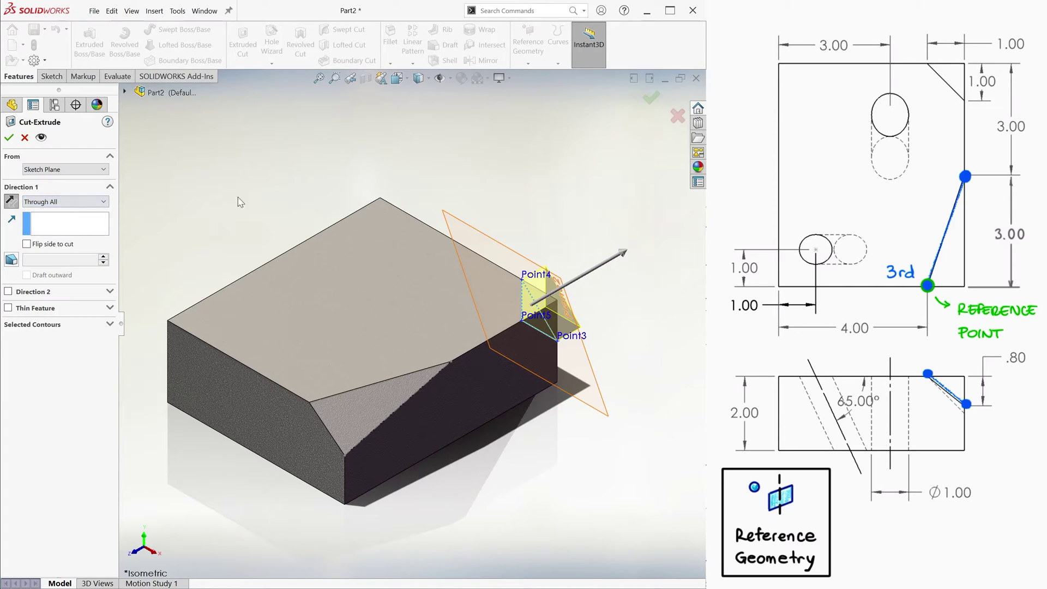
{"action": "left_click", "coordinate": [651, 97]}
Hide the back right corner's reference plane together with its three reference points.
{"action": "left_click", "coordinate": [41, 371]}
{"action": "left_click", "coordinate": [41, 331], "text": "shift"}
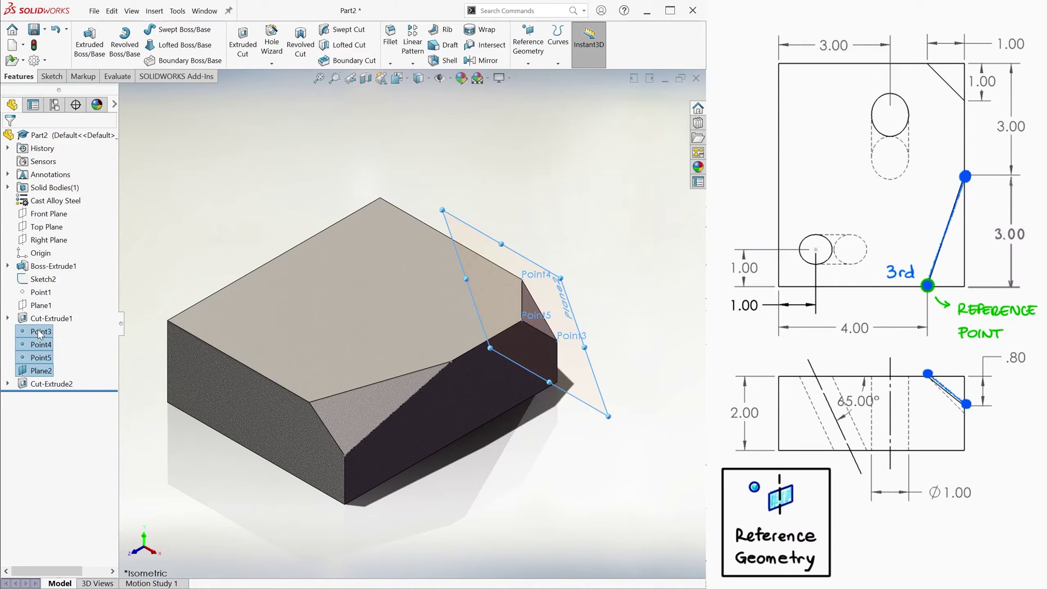
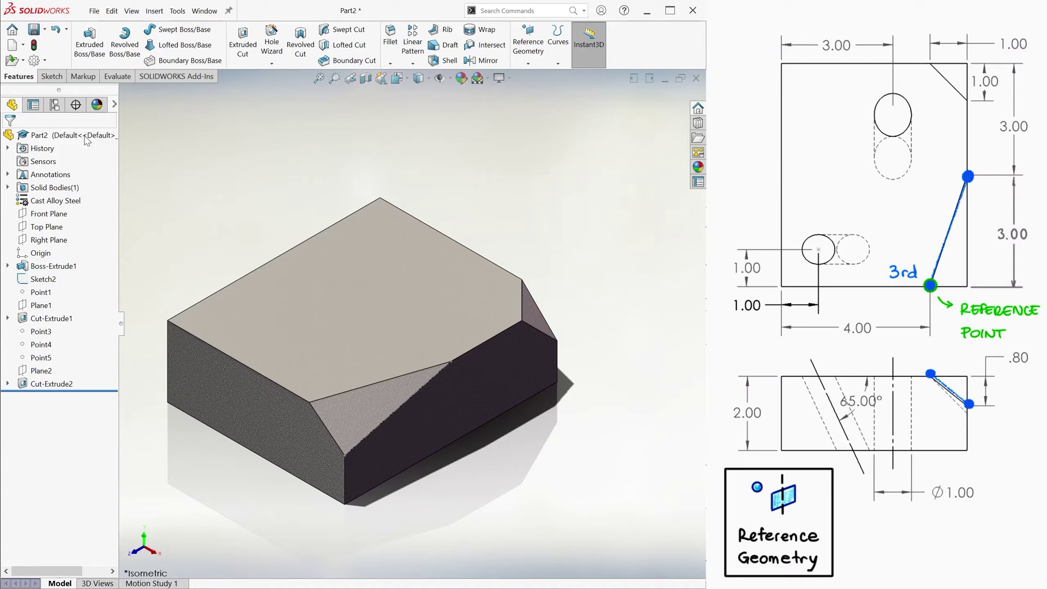
Start a sketch on the block's top face and place a sketch point near its front left corner.
{"action": "left_click", "coordinate": [51, 76]}
{"action": "left_click", "coordinate": [84, 43]}
{"action": "left_click", "coordinate": [309, 297]}
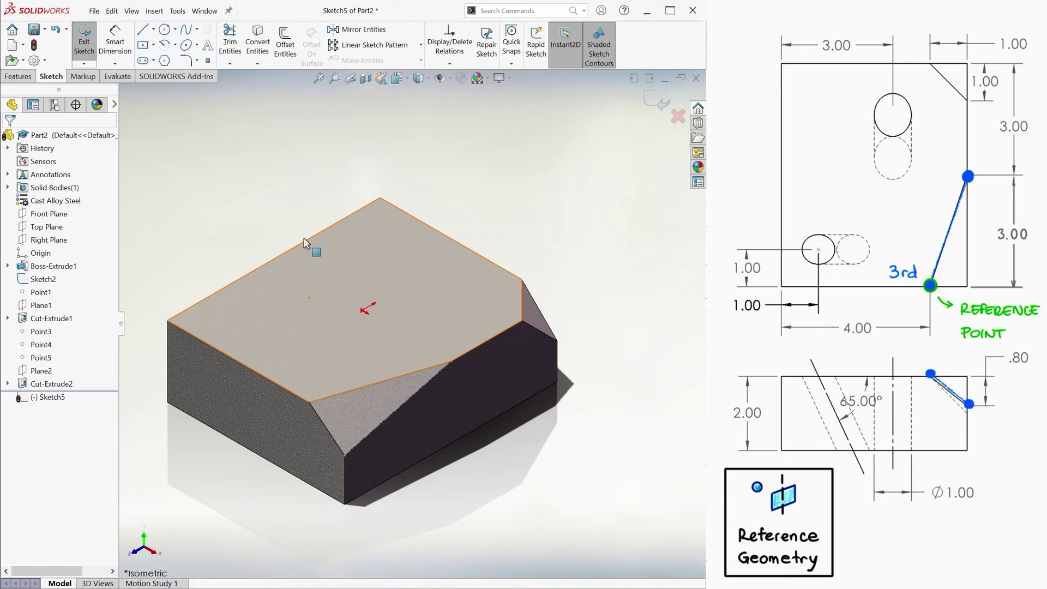
{"action": "left_click", "coordinate": [208, 61]}
{"action": "left_click", "coordinate": [269, 320]}
Dimension the point 1 in from the top face's left edge and 1 in from its front edge, and close the sketch.
{"action": "key", "text": "d"}
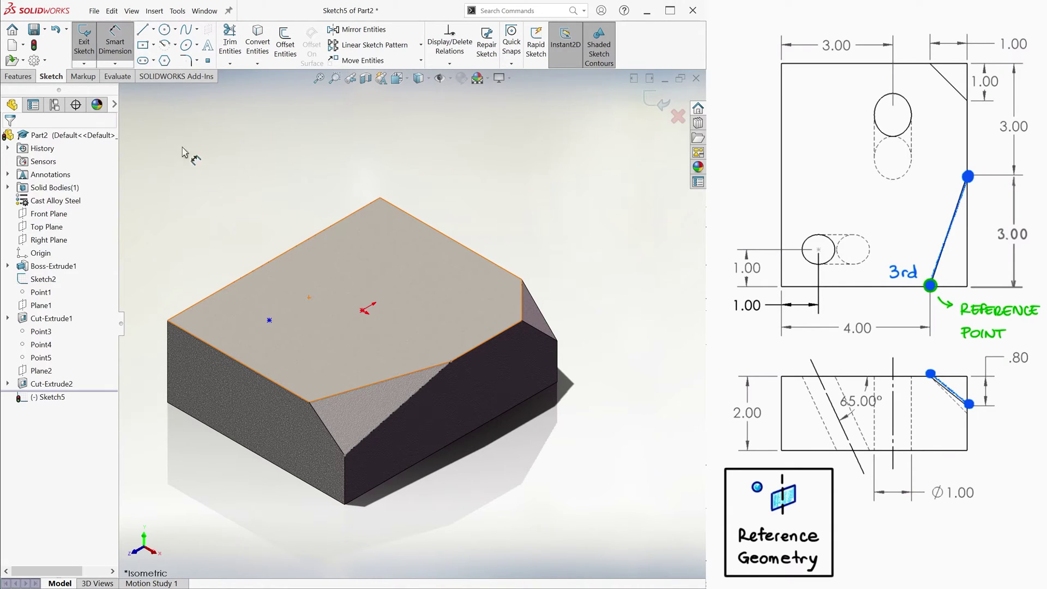
{"action": "left_click", "coordinate": [269, 320]}
{"action": "left_click", "coordinate": [202, 303]}
{"action": "left_click", "coordinate": [141, 368]}
{"action": "type", "text": "1"}
{"action": "key", "text": "Return"}
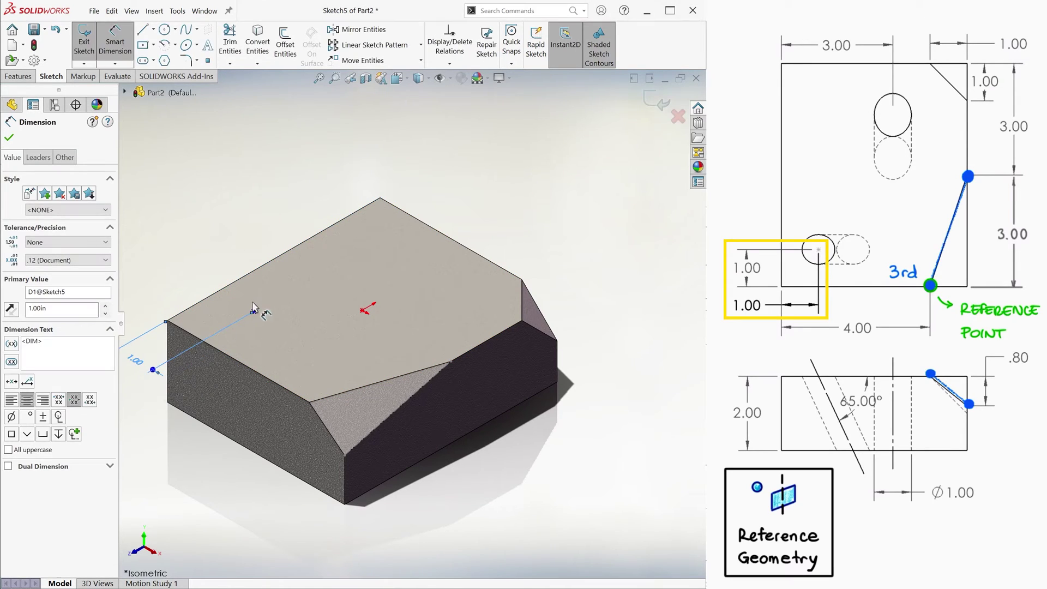
{"action": "left_click", "coordinate": [253, 312]}
{"action": "left_click", "coordinate": [212, 320]}
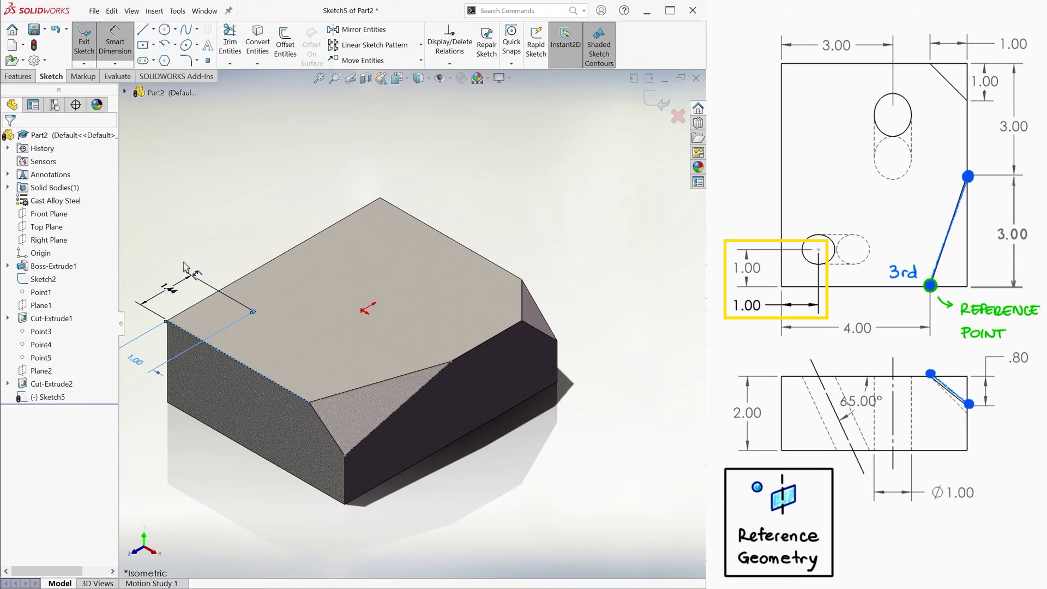
{"action": "key", "text": "Return"}
{"action": "key", "text": "ctrl+7"}
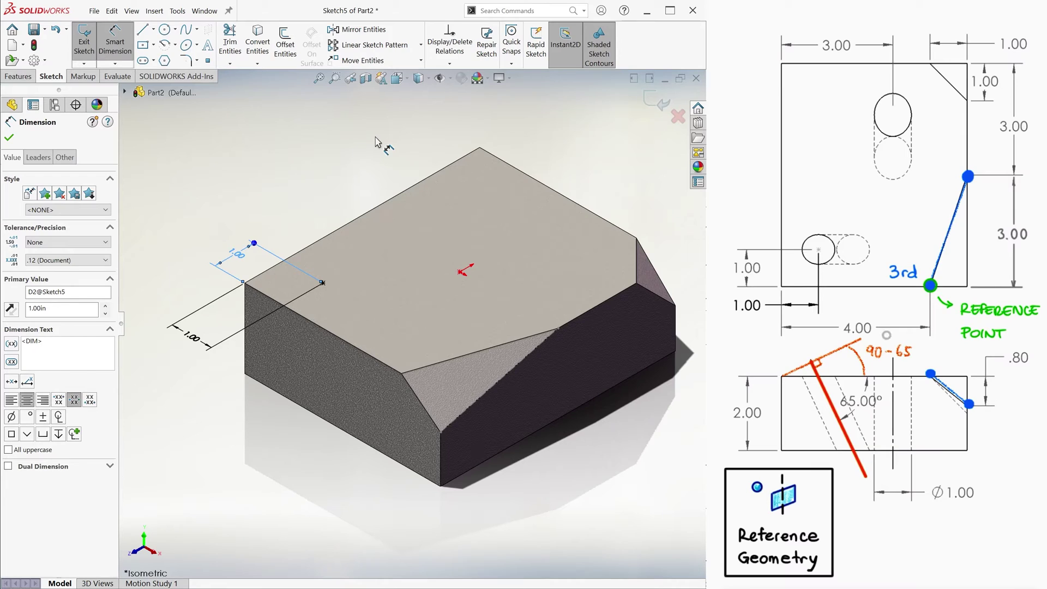
{"action": "left_click", "coordinate": [653, 101]}
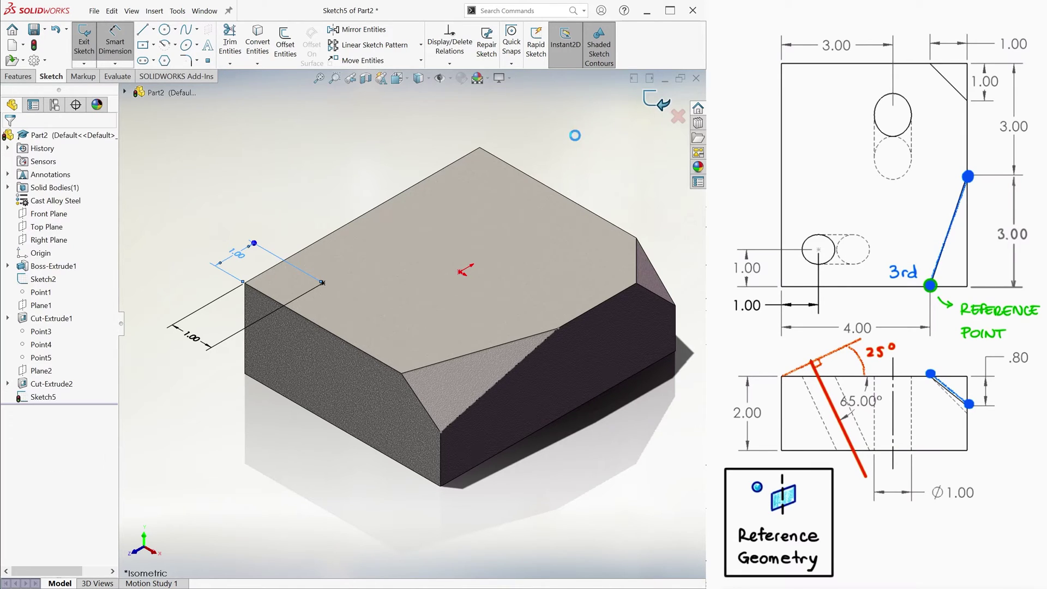
Create a reference plane at 25 degrees to the top face, passing through its left edge.
{"action": "left_click", "coordinate": [19, 76]}
{"action": "left_click", "coordinate": [528, 44]}
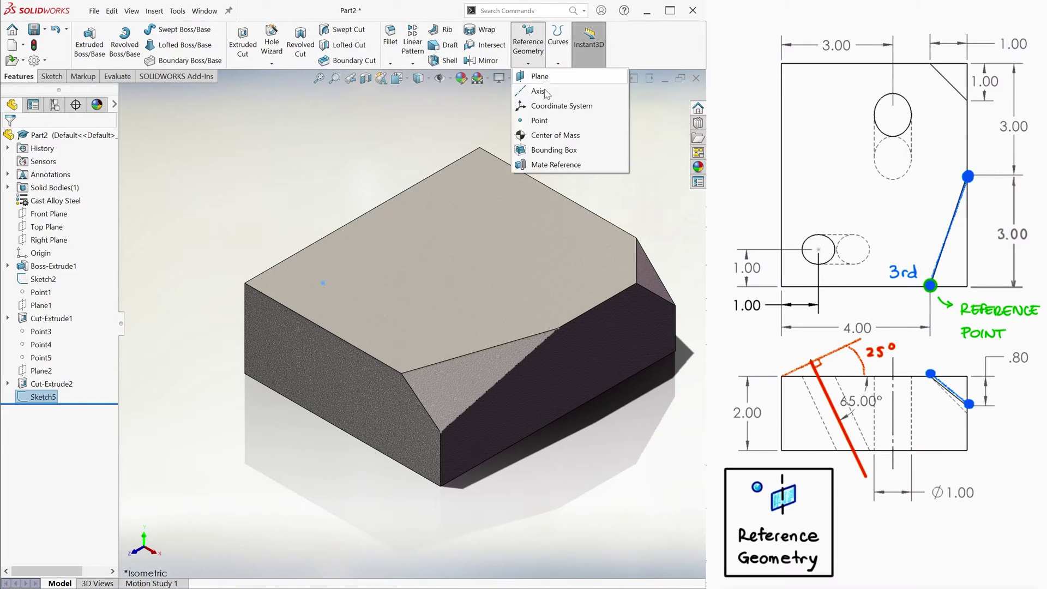
{"action": "left_click", "coordinate": [571, 81]}
{"action": "left_click", "coordinate": [483, 242]}
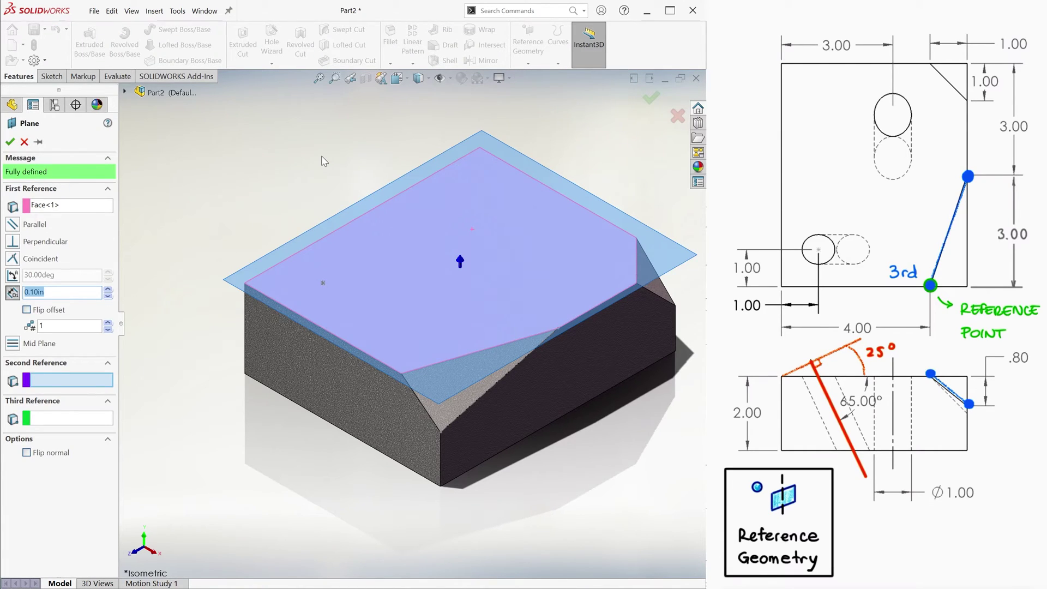
{"action": "left_click", "coordinate": [381, 205]}
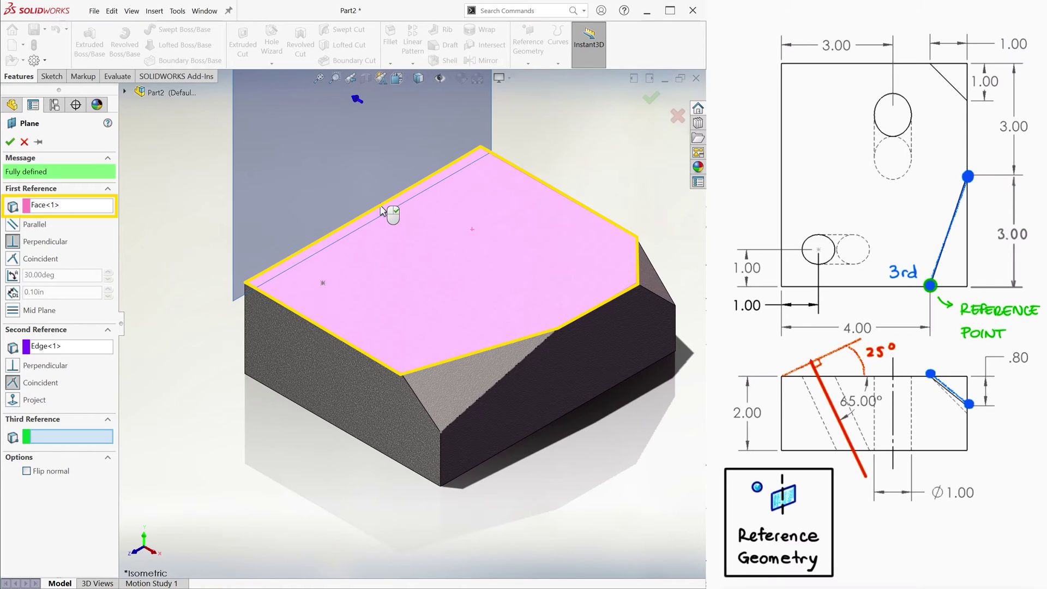
{"action": "left_click", "coordinate": [12, 276]}
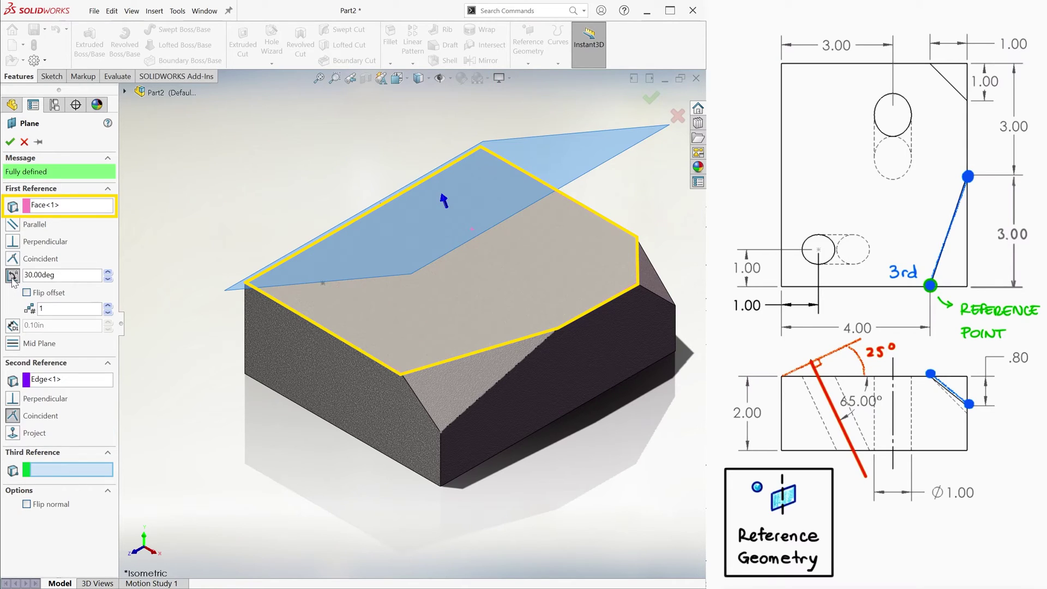
{"action": "double_click", "coordinate": [60, 275]}
{"action": "type", "text": "25"}
{"action": "left_click", "coordinate": [10, 141]}
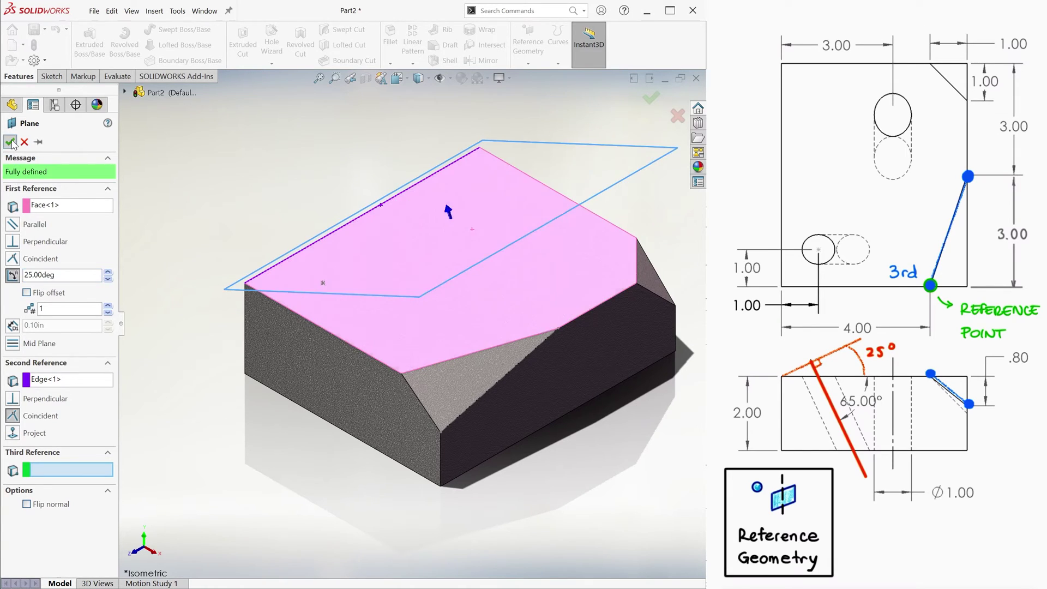
Sketch a circle of about 0.57 in radius on the 25 degree plane, centred on the sketch point near the front left corner.
{"action": "left_click", "coordinate": [52, 77]}
{"action": "left_click", "coordinate": [84, 41]}
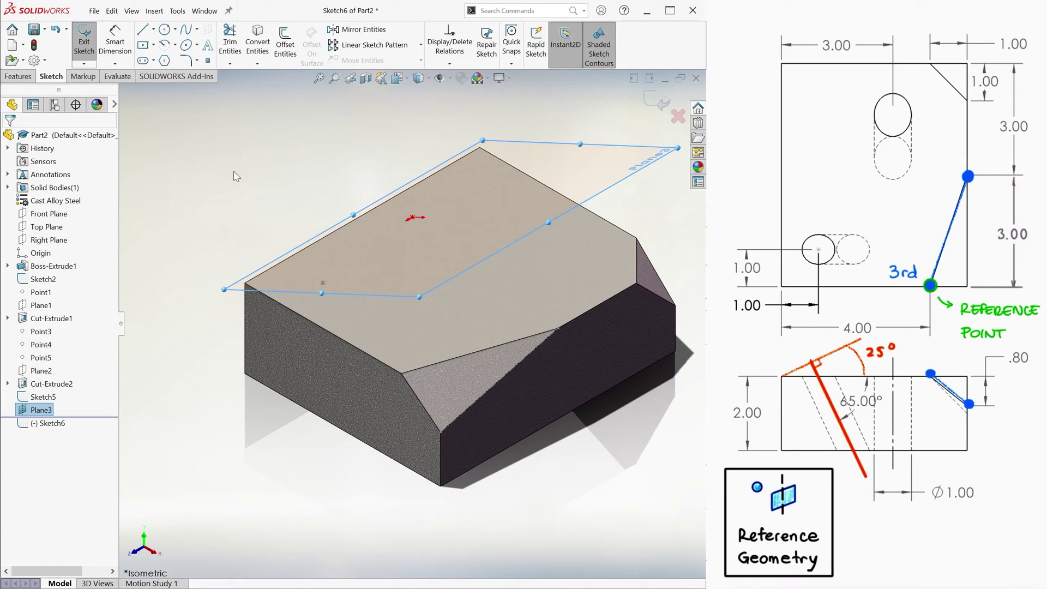
{"action": "key", "text": "ctrl+8"}
{"action": "left_click", "coordinate": [164, 29]}
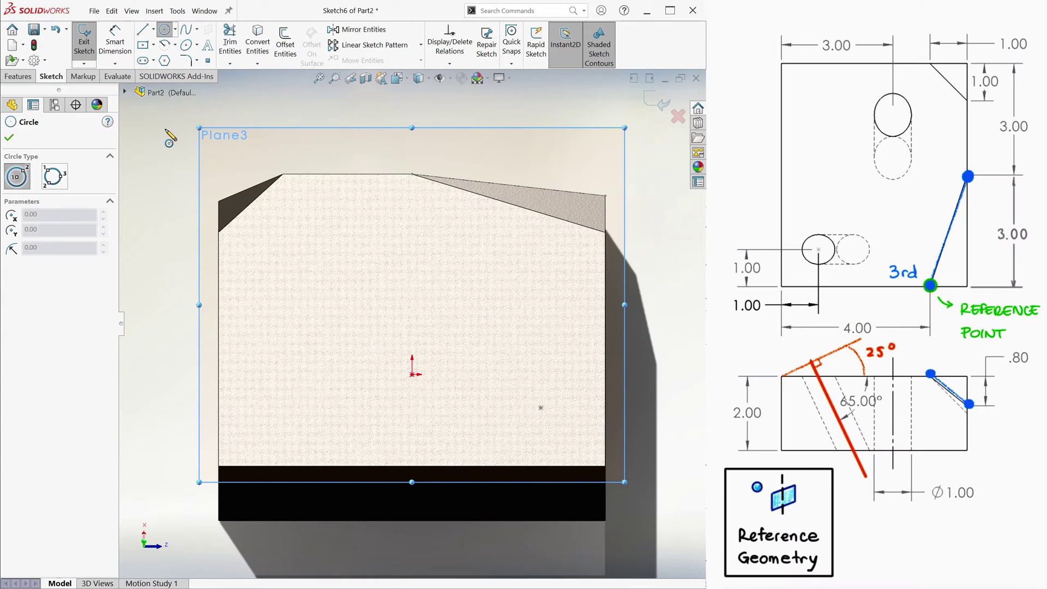
{"action": "left_click", "coordinate": [541, 407]}
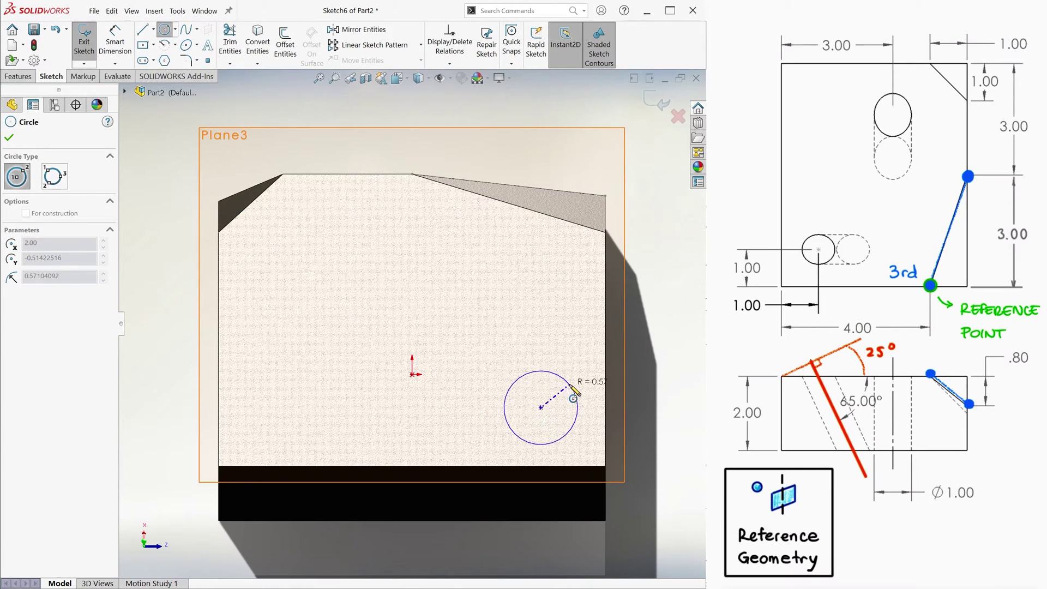
{"action": "left_click", "coordinate": [574, 391]}
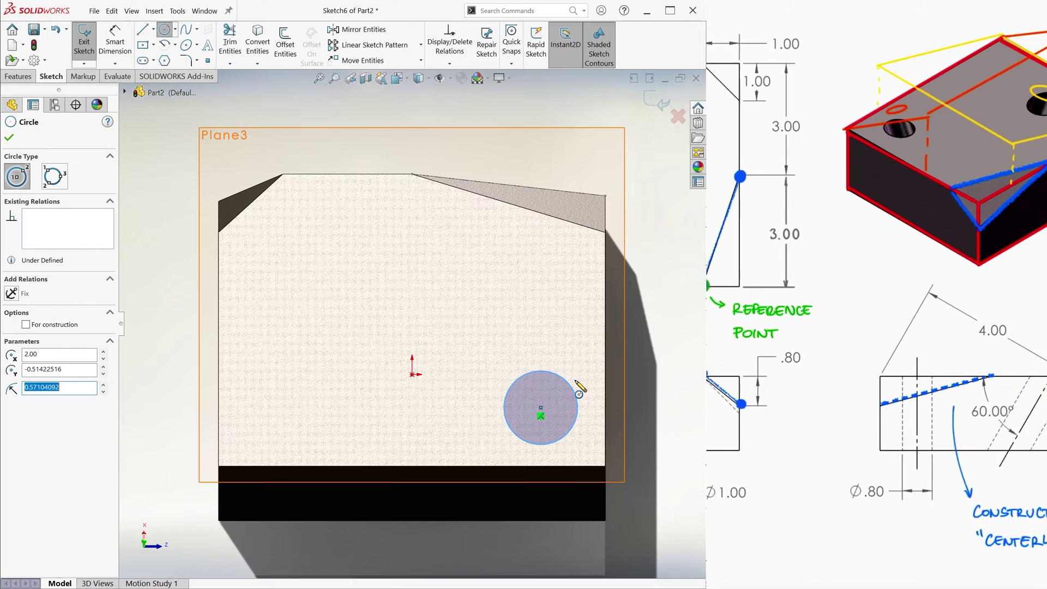
Dimension the circle's diameter as 0.8 in and close the sketch.
{"action": "key", "text": "Escape"}
{"action": "left_click", "coordinate": [518, 378]}
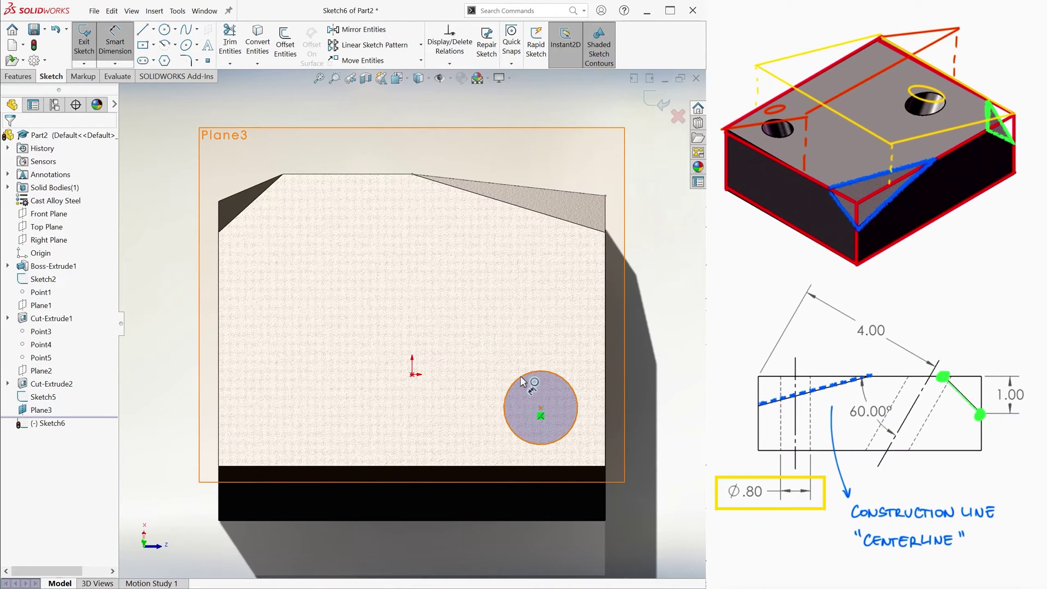
{"action": "left_click", "coordinate": [477, 330]}
{"action": "type", "text": "0.8"}
{"action": "key", "text": "Return"}
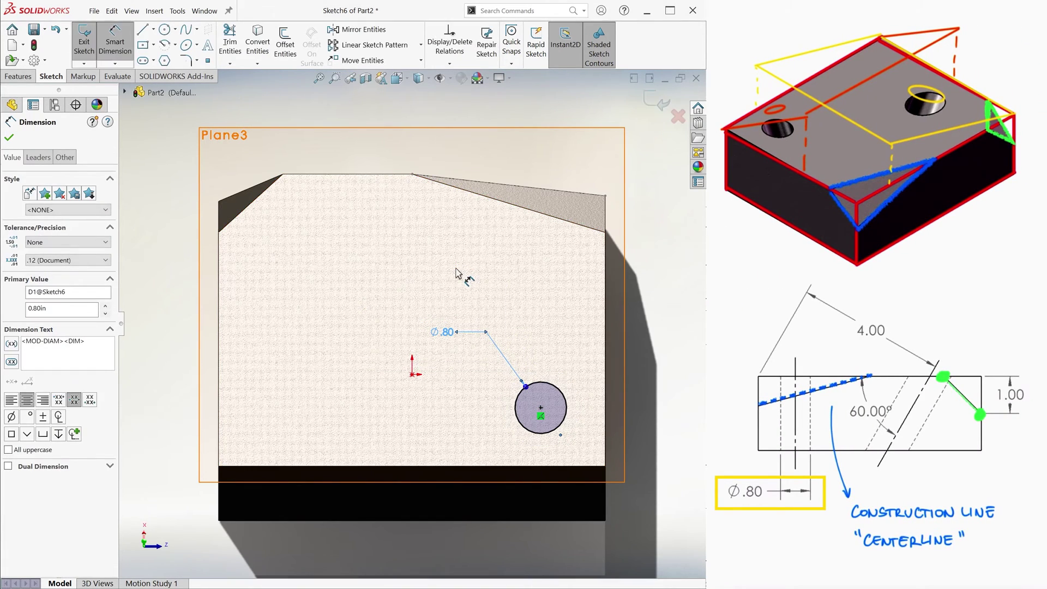
{"action": "left_click", "coordinate": [663, 106]}
Cut the slanted hole by extruding the 0.8 in circle through the block as a Through All cut.
{"action": "key", "text": "ctrl+7"}
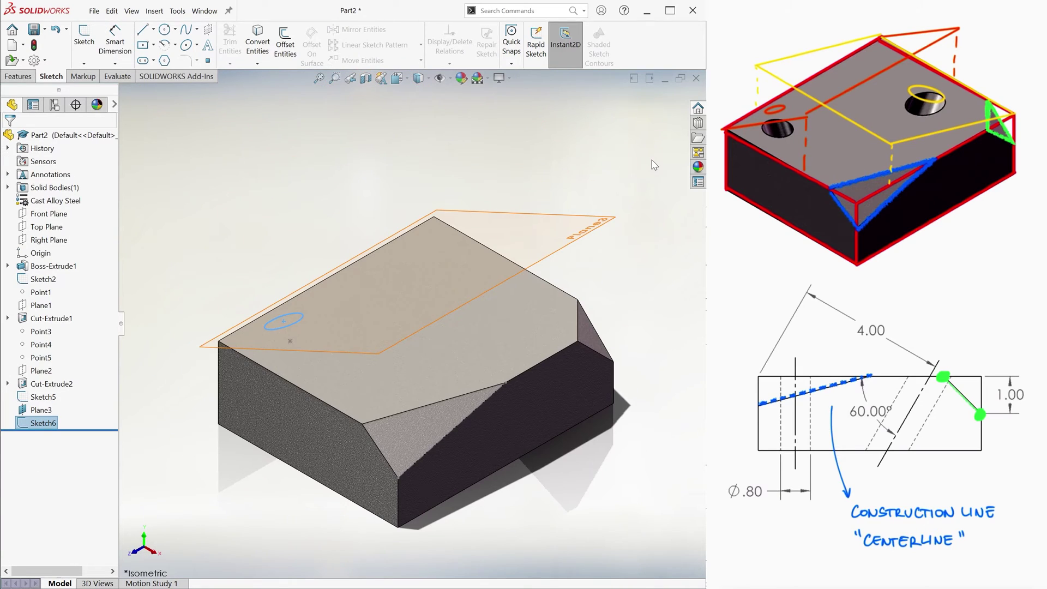
{"action": "left_click", "coordinate": [24, 76]}
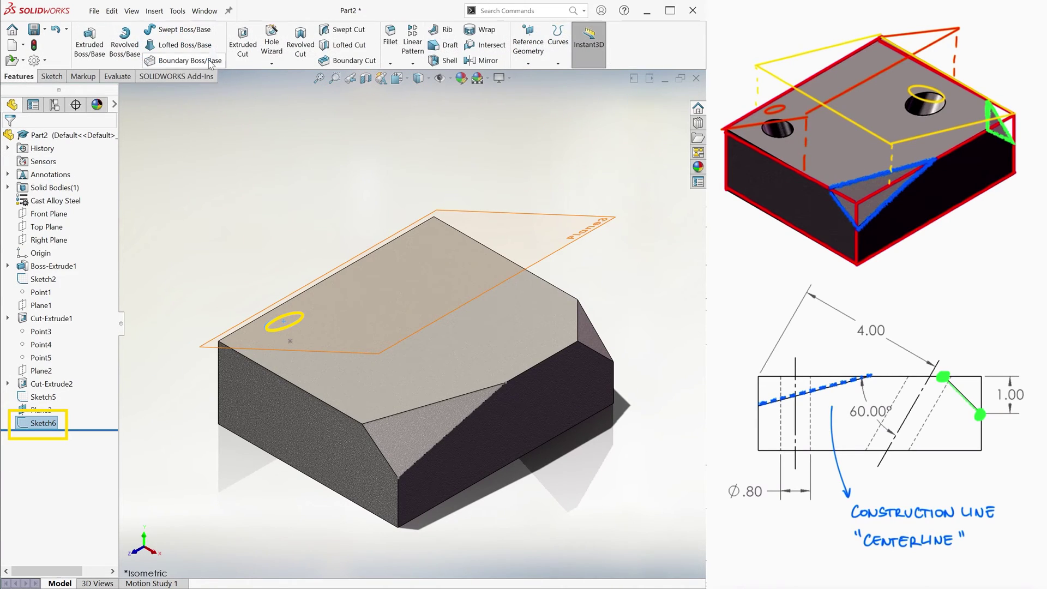
{"action": "left_click", "coordinate": [243, 44]}
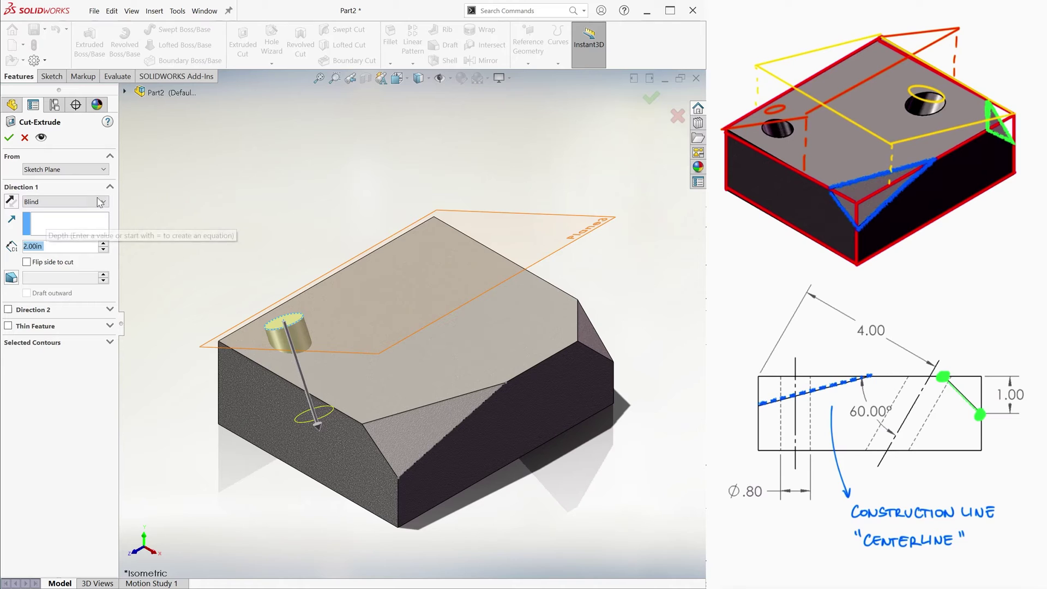
{"action": "left_click", "coordinate": [65, 201]}
{"action": "left_click", "coordinate": [54, 219]}
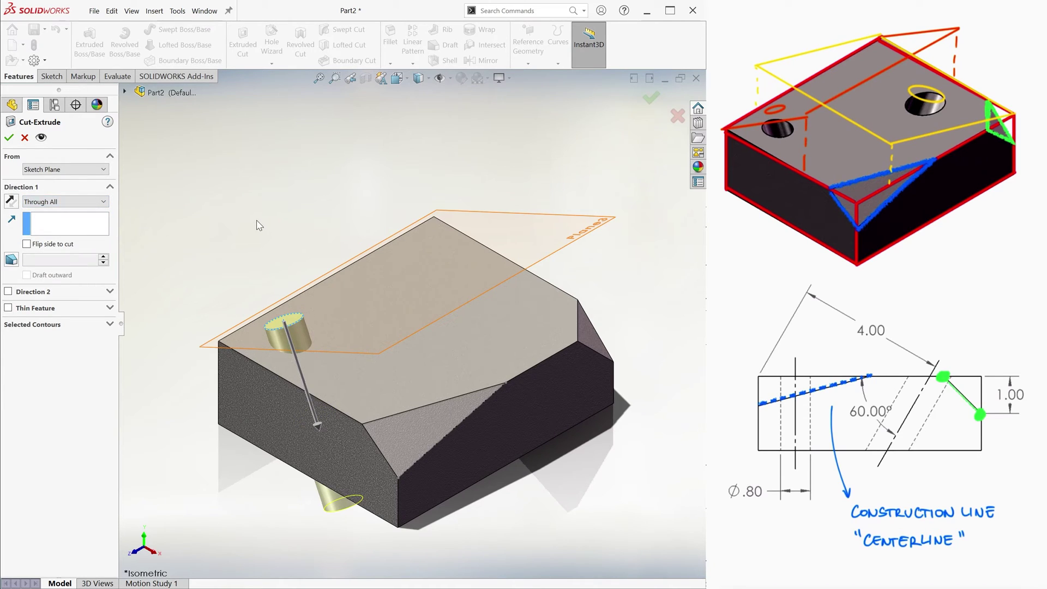
{"action": "left_click", "coordinate": [651, 98]}
Inspect the slanted hole from the front with hidden lines visible, and hide the 25 degree reference plane.
{"action": "middle_click_drag", "start_coordinate": [297, 251], "coordinate": [435, 353]}
{"action": "key", "text": "ctrl+1"}
{"action": "left_click", "coordinate": [433, 78]}
{"action": "left_click", "coordinate": [421, 144]}
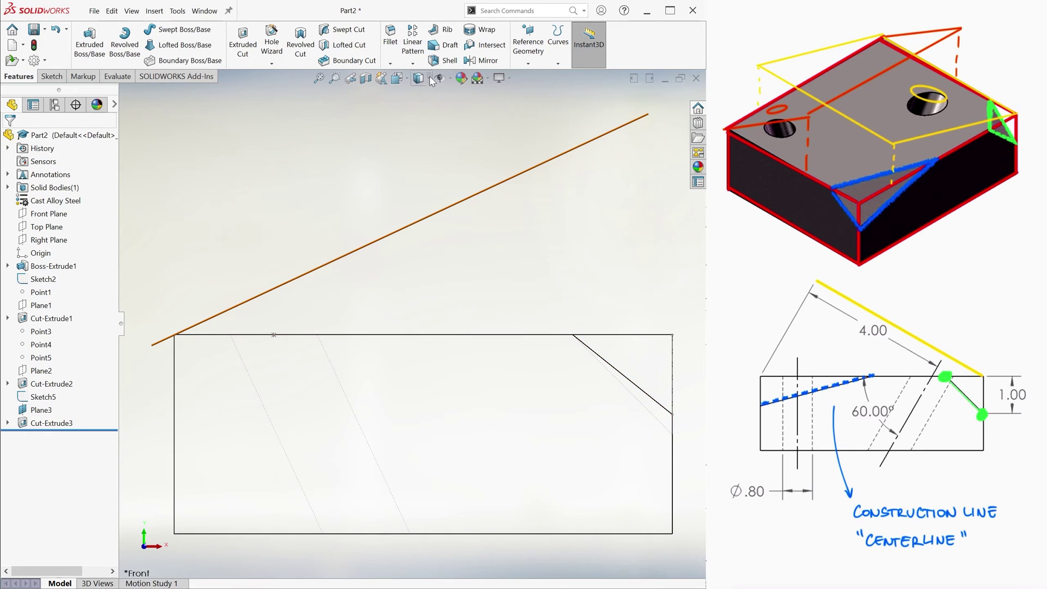
{"action": "key", "text": "ctrl+7"}
{"action": "right_click", "coordinate": [49, 318]}
{"action": "left_click", "coordinate": [176, 260]}
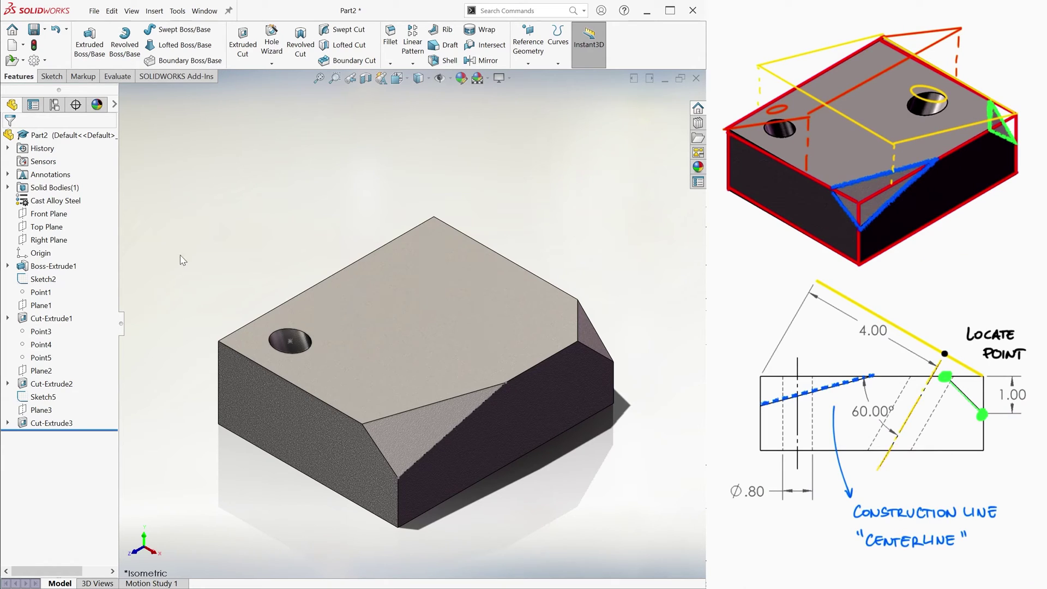
Create a reference plane at 30 degrees to the top face, passing through its back edge.
{"action": "left_click", "coordinate": [528, 63]}
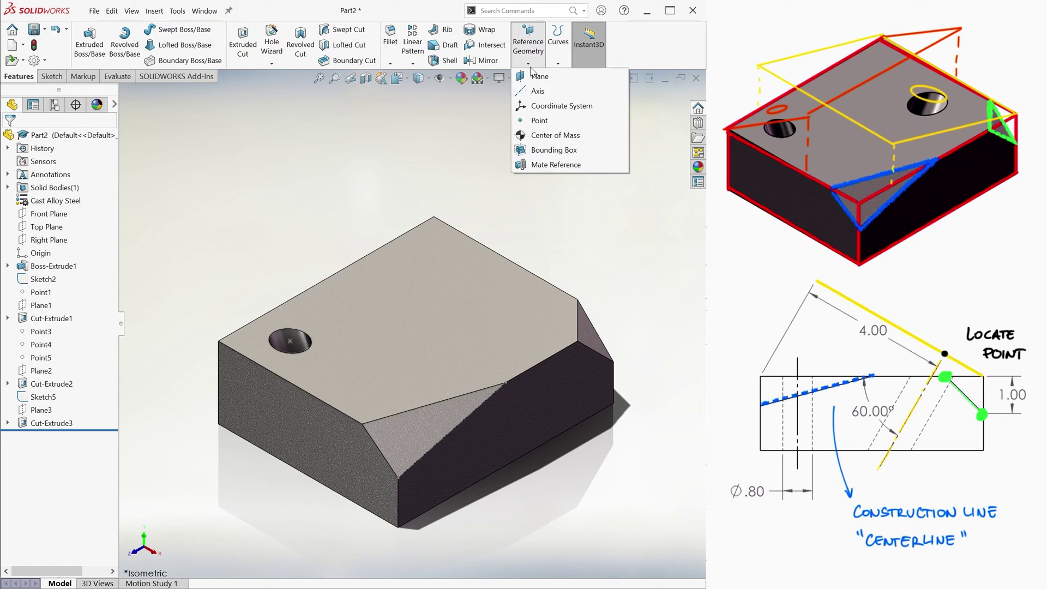
{"action": "left_click", "coordinate": [582, 79]}
{"action": "left_click", "coordinate": [474, 306]}
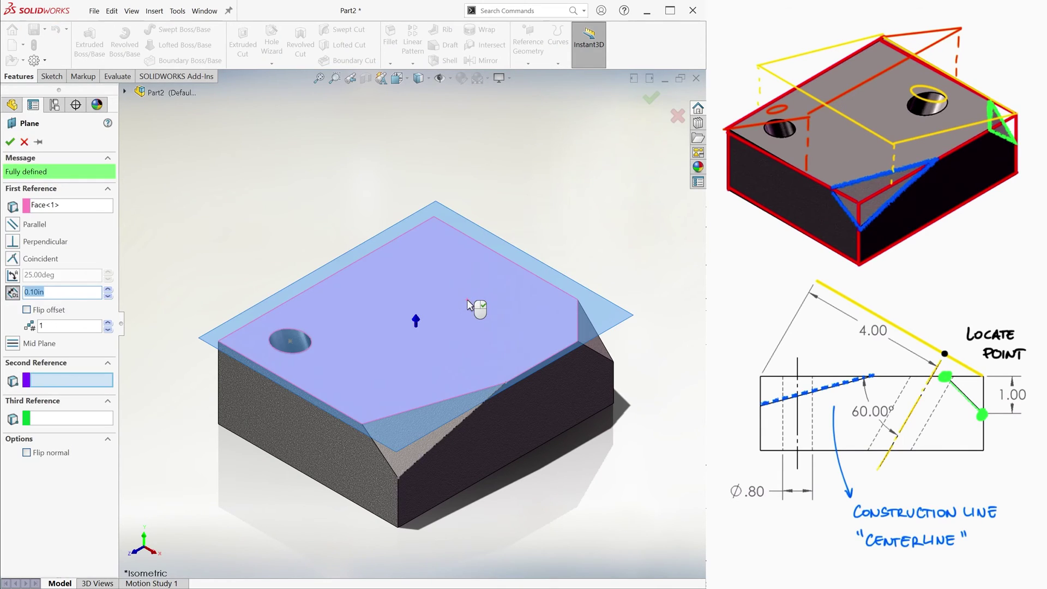
{"action": "left_click", "coordinate": [521, 275]}
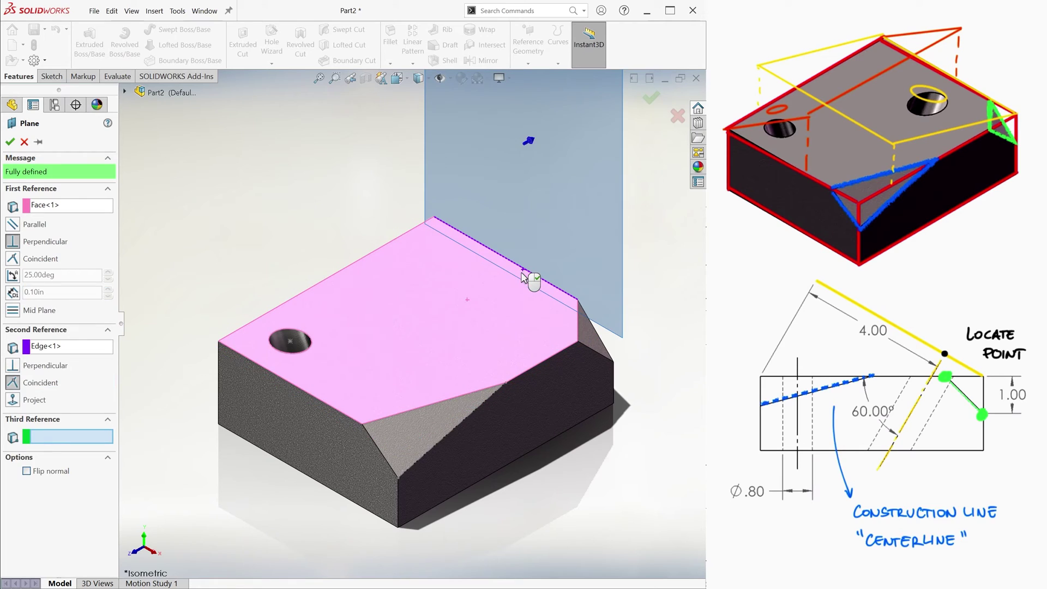
{"action": "left_click", "coordinate": [12, 276]}
{"action": "type", "text": "30"}
{"action": "key", "text": "Return"}
{"action": "left_click", "coordinate": [10, 142]}
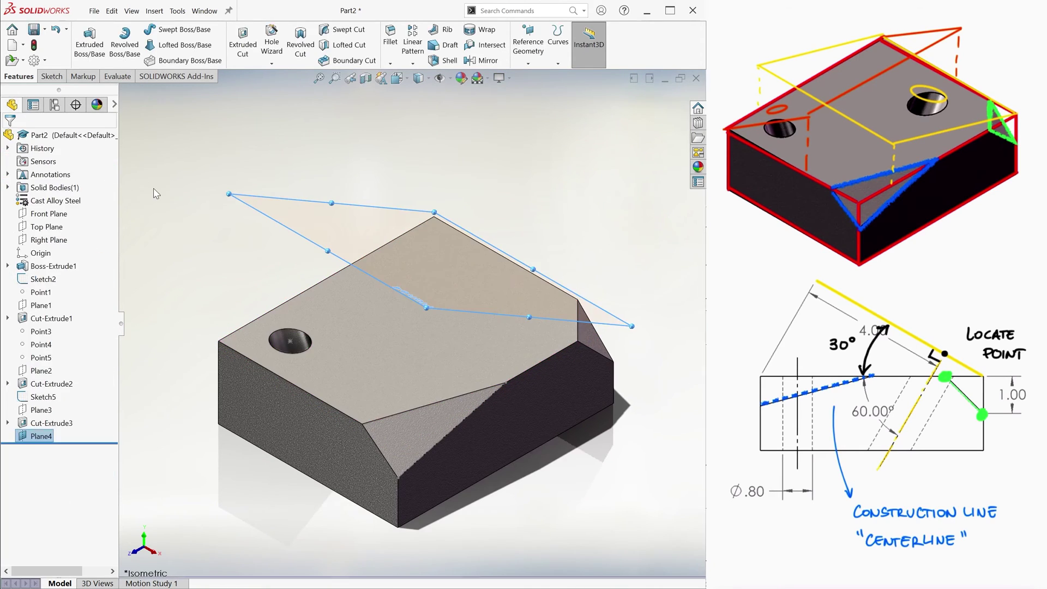
Start a sketch on the 30 degree plane and place a sketch point on it.
{"action": "left_click", "coordinate": [52, 76]}
{"action": "left_click", "coordinate": [207, 60]}
{"action": "left_click", "coordinate": [507, 285]}
{"action": "key", "text": "ctrl+8"}
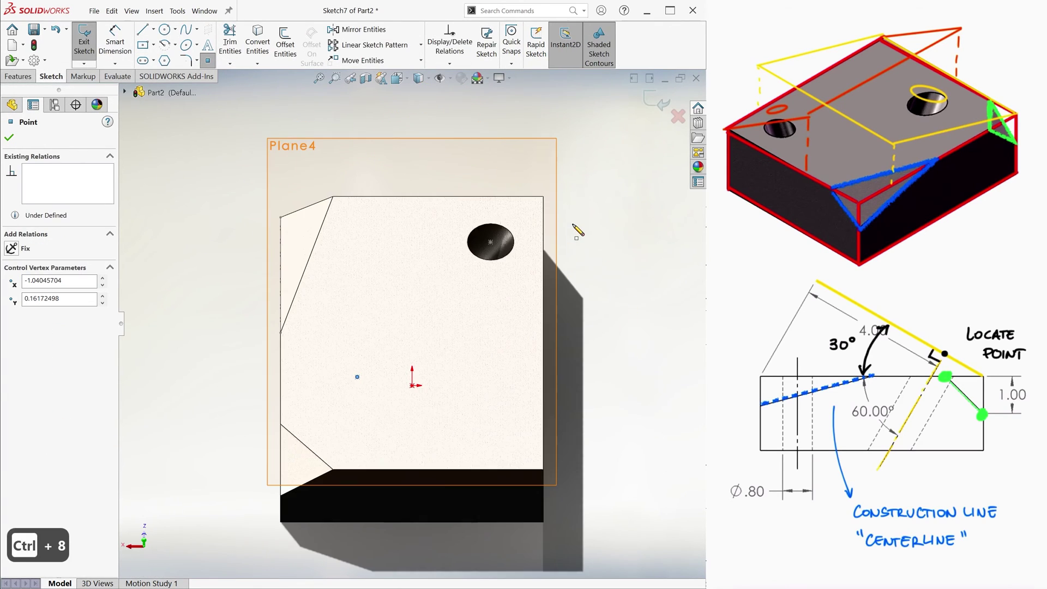
Dimension the new point 3 in from the block's left edge and 4 in from the top face's front edge.
{"action": "key", "text": "d"}
{"action": "left_click", "coordinate": [358, 377]}
{"action": "left_click", "coordinate": [543, 402]}
{"action": "left_click", "coordinate": [454, 548]}
{"action": "type", "text": "3"}
{"action": "key", "text": "Return"}
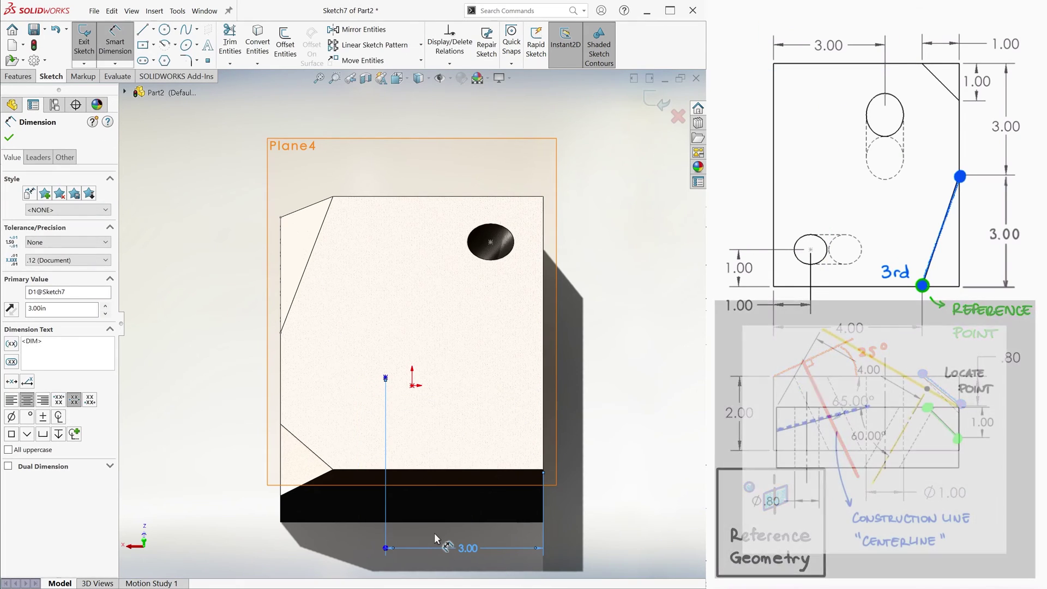
{"action": "left_click", "coordinate": [386, 377]}
{"action": "left_click", "coordinate": [400, 196]}
{"action": "left_click", "coordinate": [391, 286]}
{"action": "type", "text": "4"}
{"action": "key", "text": "Return"}
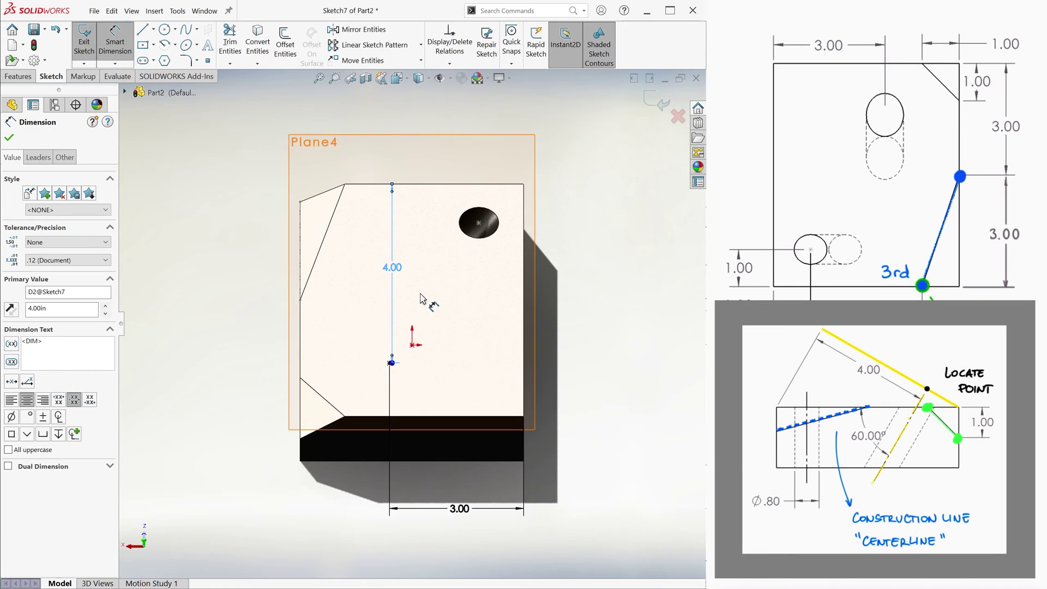
Sketch a circle centred on the point, set its diameter to 1 in, and close the sketch.
{"action": "key", "text": "c"}
{"action": "left_click", "coordinate": [390, 363]}
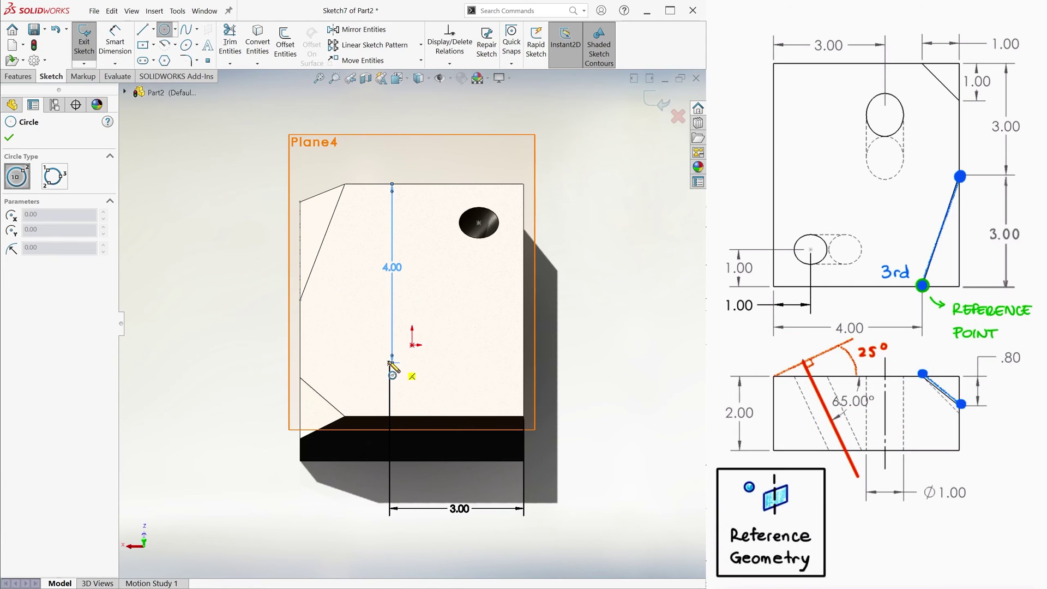
{"action": "left_click", "coordinate": [434, 370]}
{"action": "key", "text": "d"}
{"action": "left_click", "coordinate": [406, 323]}
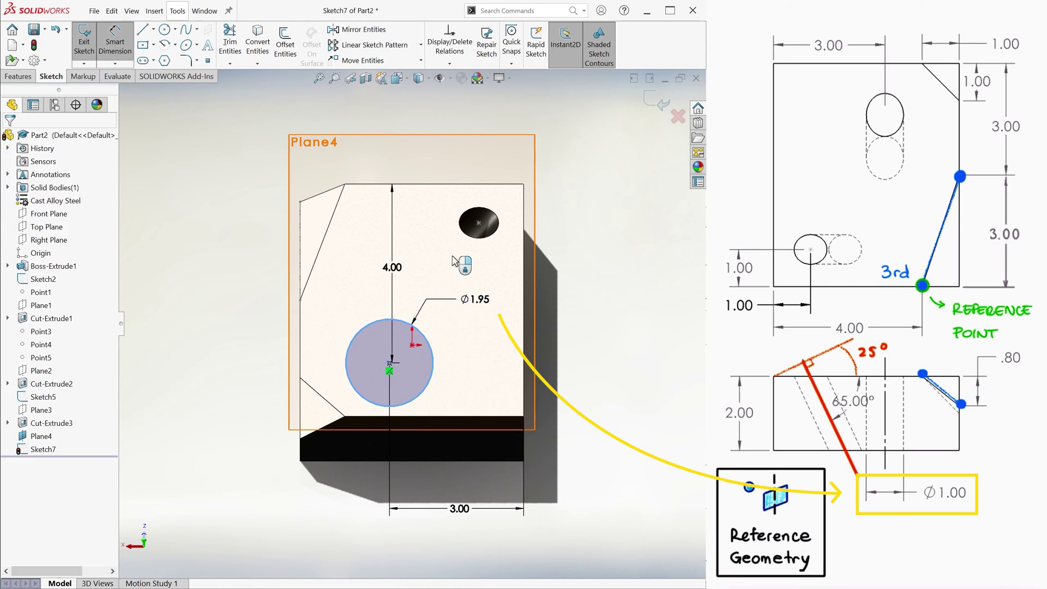
{"action": "left_click", "coordinate": [457, 313]}
{"action": "type", "text": "1"}
{"action": "key", "text": "Return"}
{"action": "key", "text": "ctrl+q"}
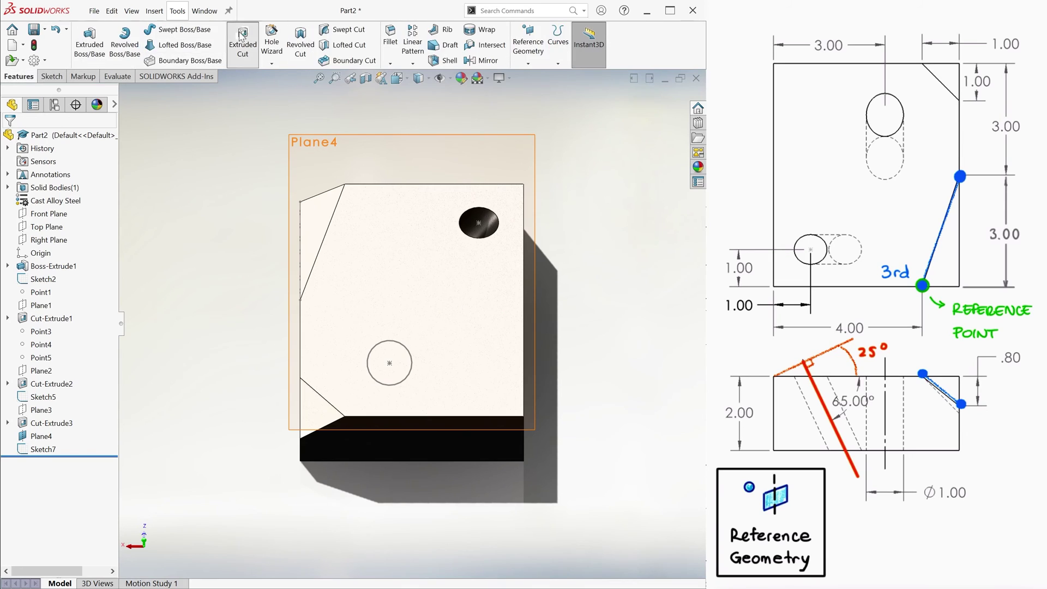
Extrude-cut the 1 in circle from the 30 degree plane through the entire block.
{"action": "key", "text": "e"}
{"action": "left_click", "coordinate": [365, 342]}
{"action": "left_click", "coordinate": [66, 201]}
{"action": "left_click", "coordinate": [55, 221]}
{"action": "left_click", "coordinate": [652, 100]}
{"action": "key", "text": "ctrl+7"}
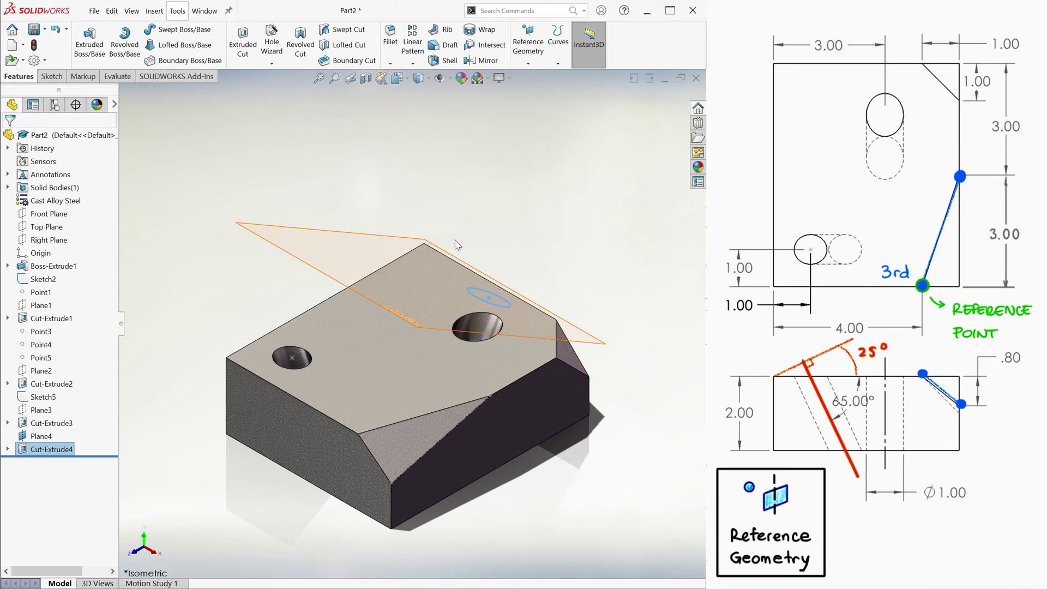
Hide the 30 degree reference plane and show the finished block in isometric view.
{"action": "left_click", "coordinate": [41, 436]}
{"action": "left_click", "coordinate": [175, 323]}
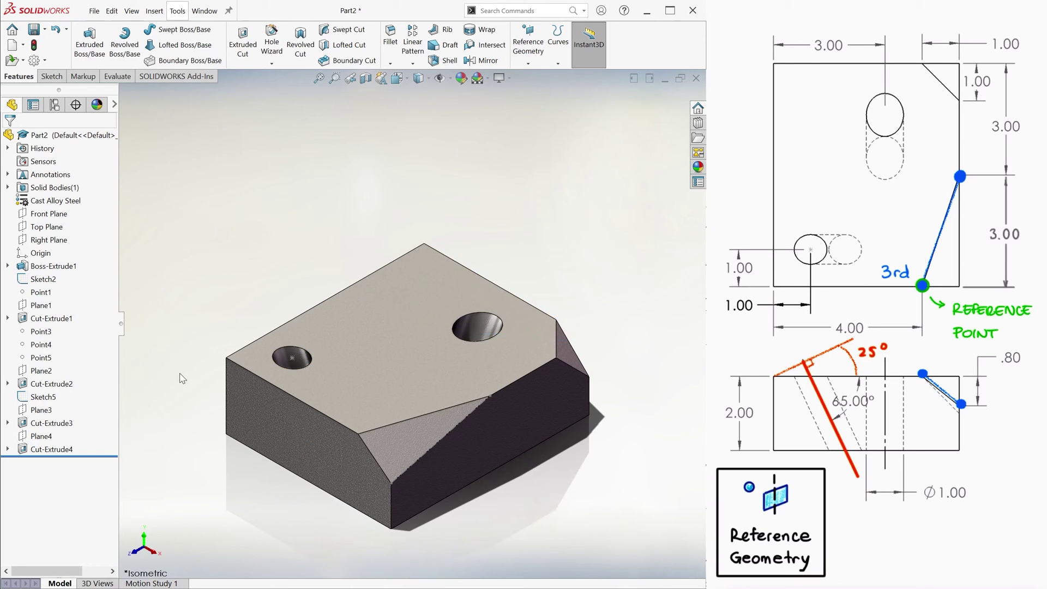
{"action": "key", "text": "ctrl+7"}
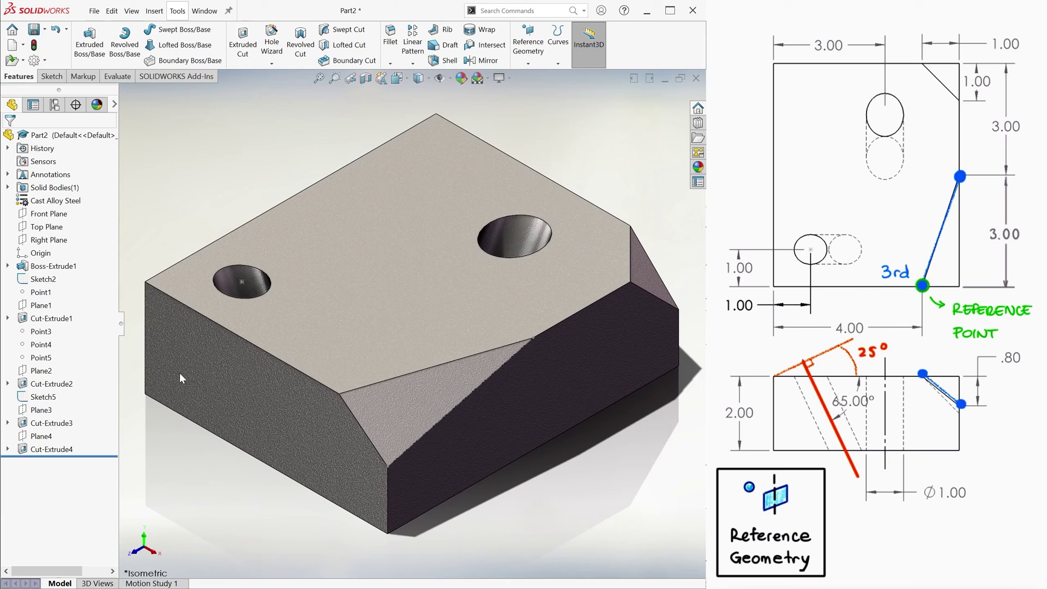
Display the block with hidden lines visible and examine both angled holes in the right, top and isometric views.
{"action": "left_click", "coordinate": [429, 78]}
{"action": "left_click", "coordinate": [419, 144]}
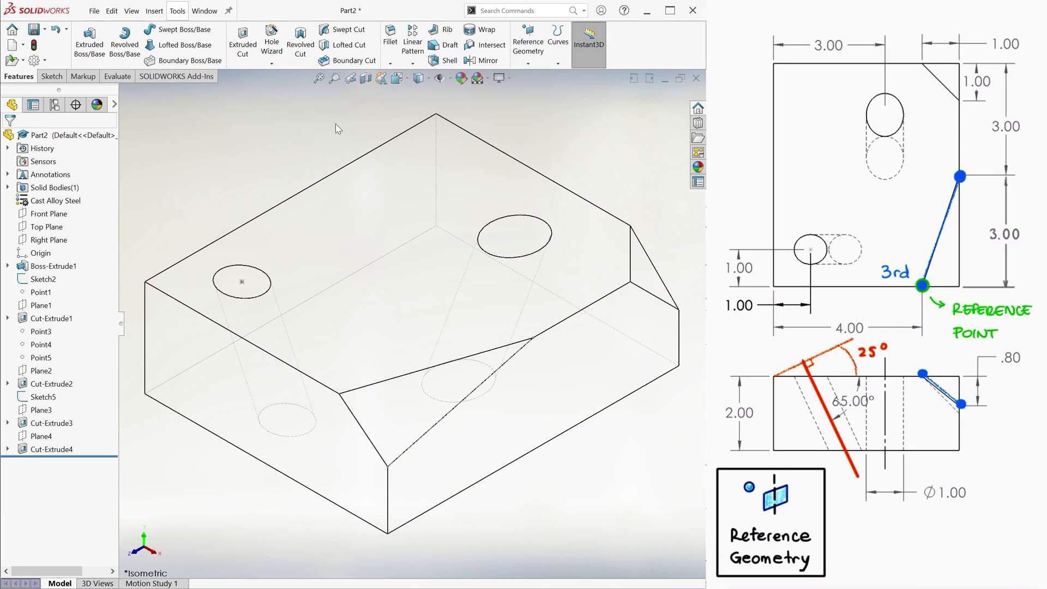
{"action": "key", "text": "ctrl+4"}
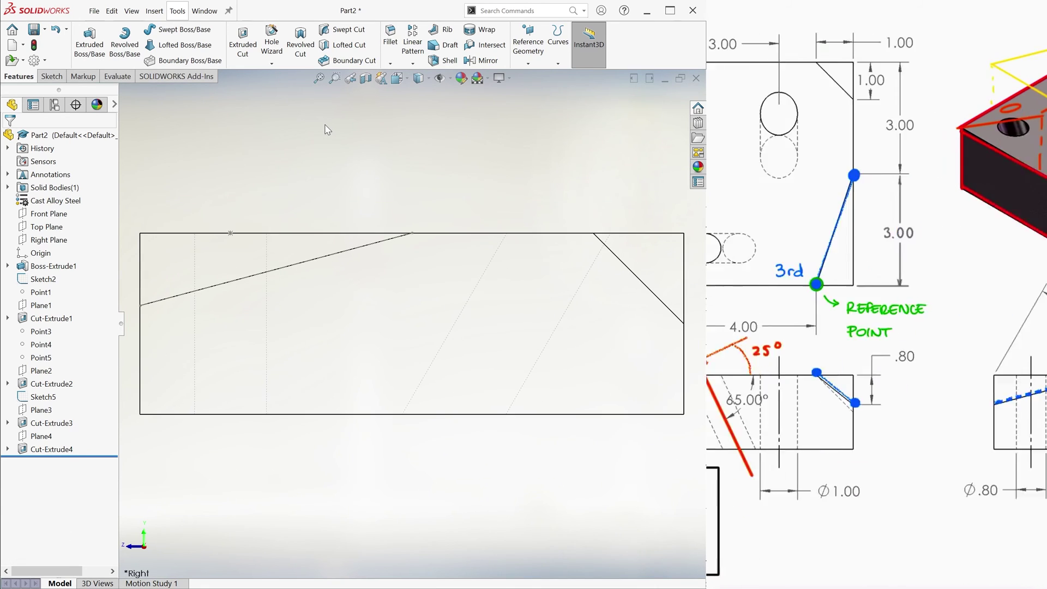
{"action": "key", "text": "ctrl+5"}
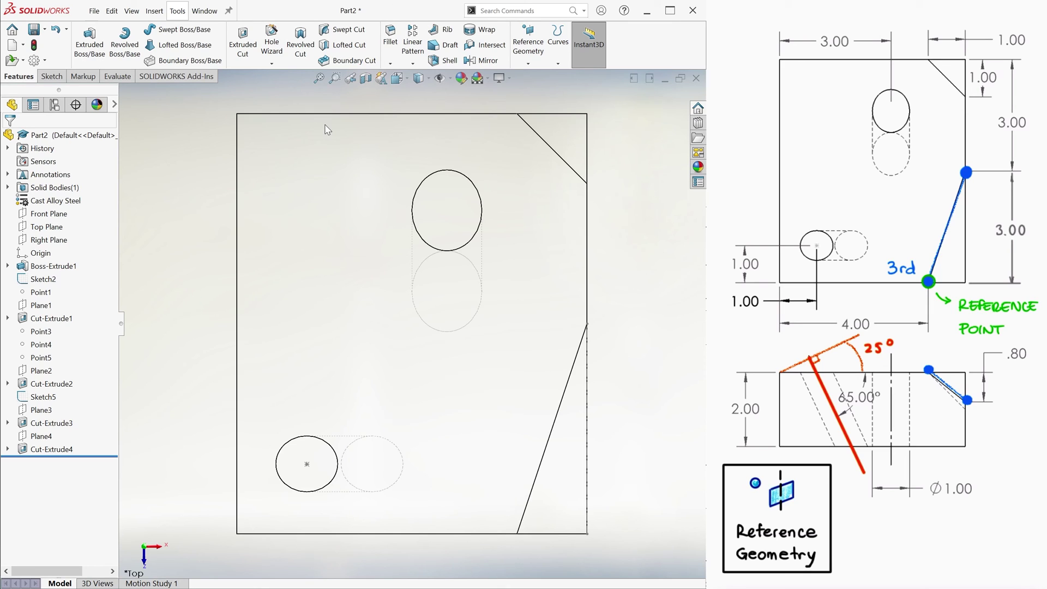
{"action": "key", "text": "ctrl+7"}
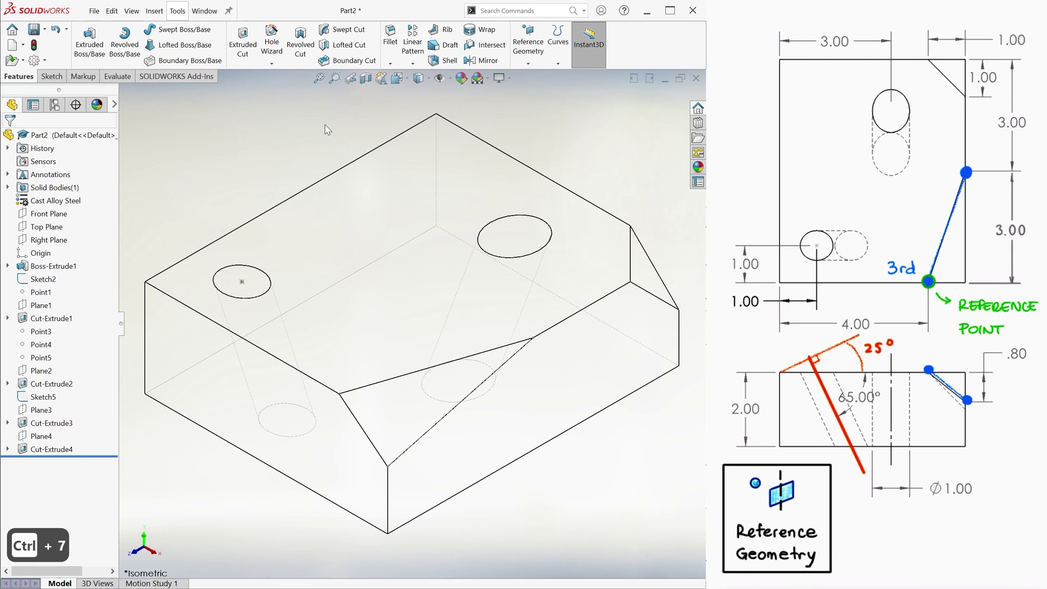
Return the block's display style to shaded with edges.
{"action": "left_click", "coordinate": [430, 80]}
{"action": "left_click", "coordinate": [419, 94]}
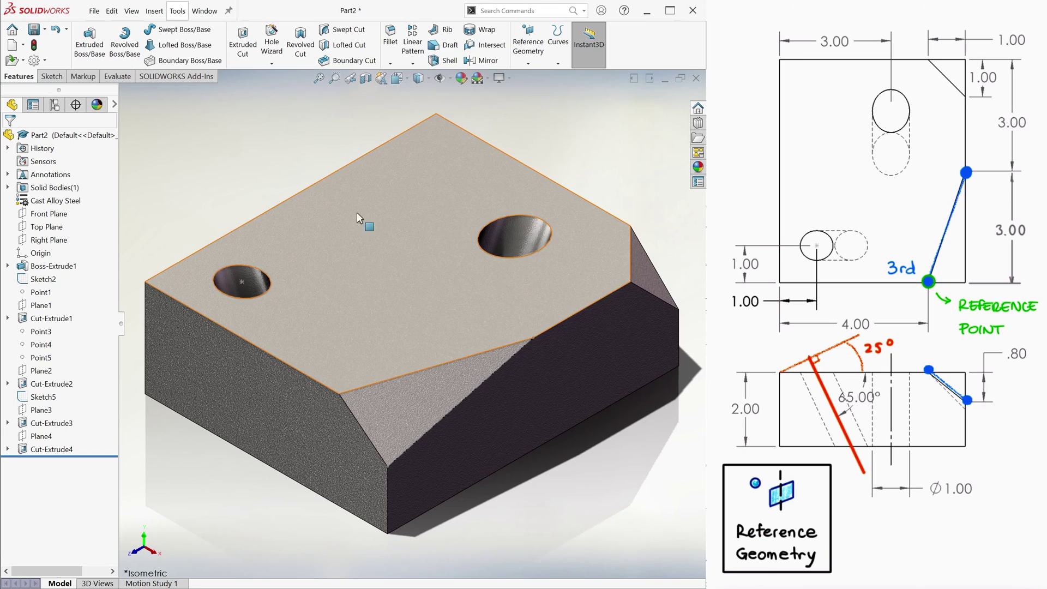
{"action": "scroll", "coordinate": [408, 275], "scroll_direction": "up", "scroll_amount": 2}
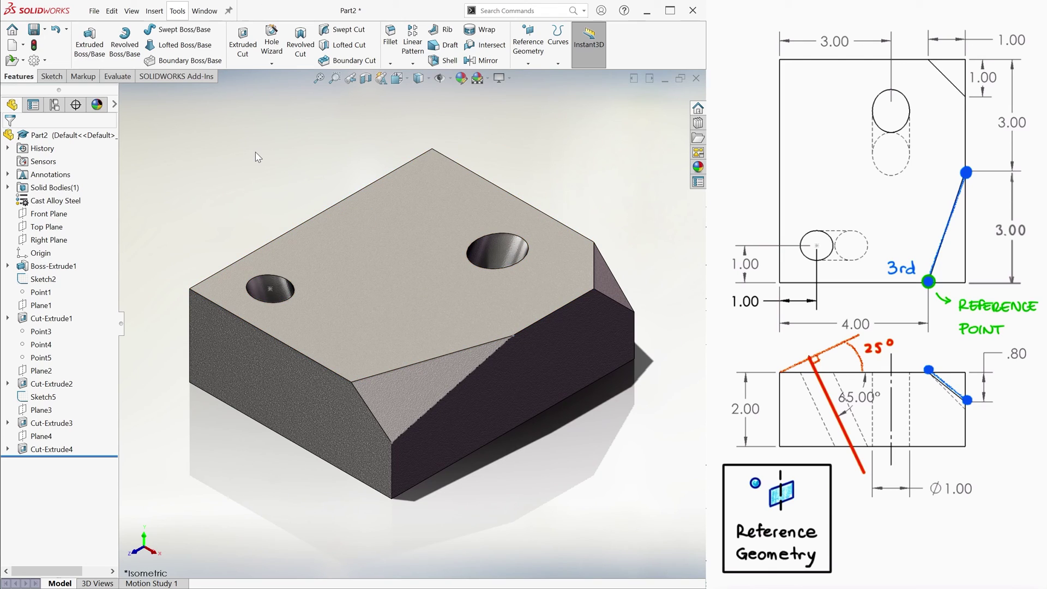